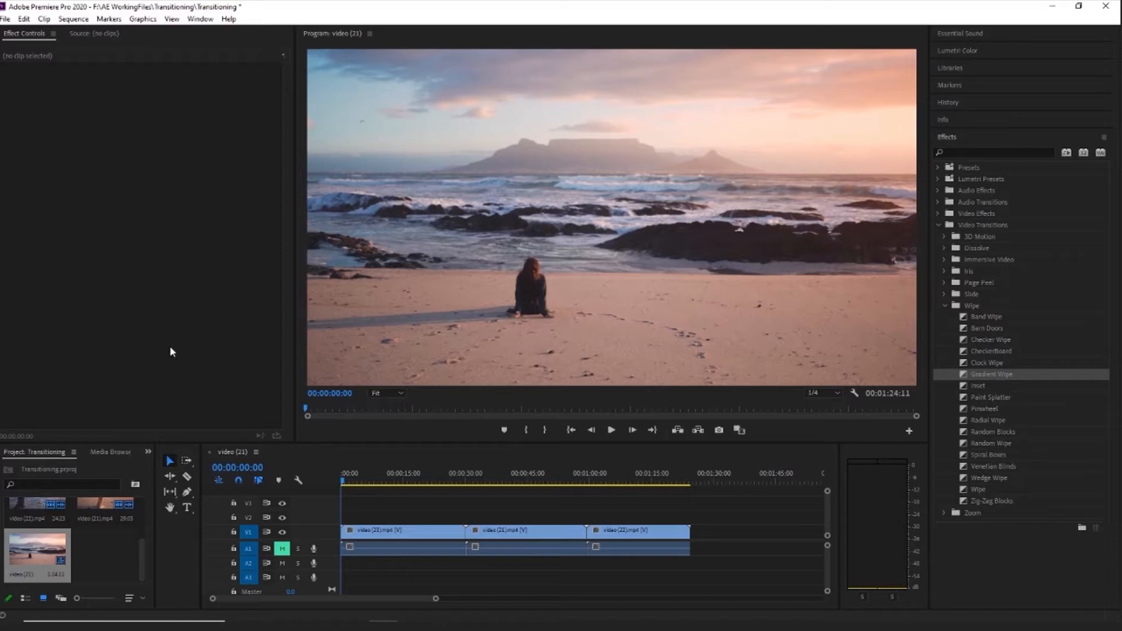
Play the sequence from about 00:00:28:11 across the cut between the first and second clips.
left_click(625, 499)
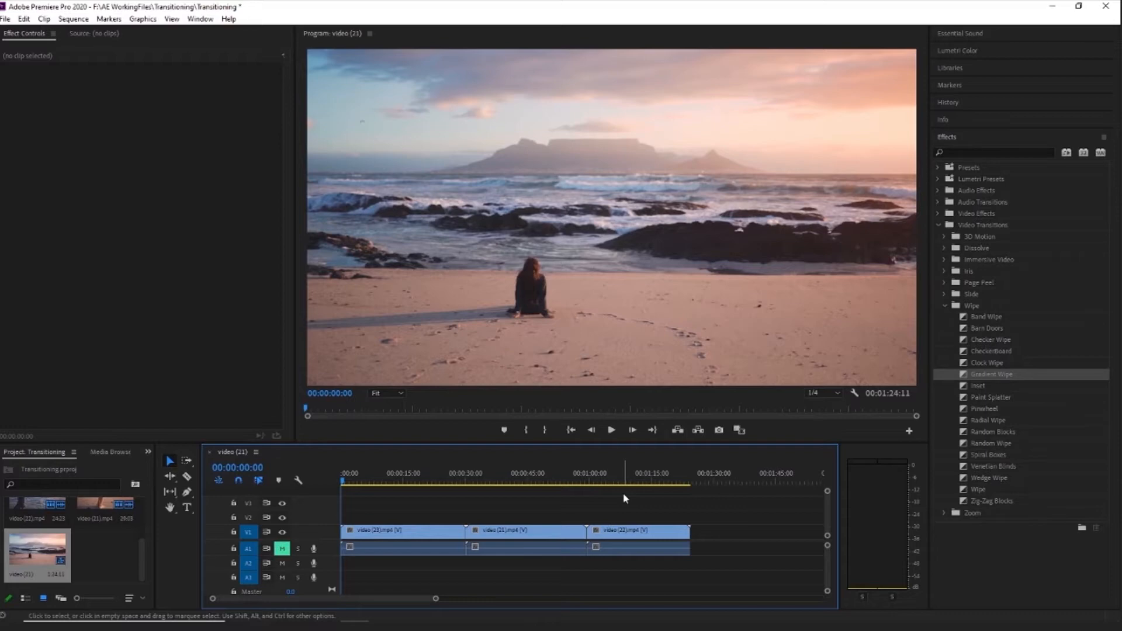
left_click(461, 485)
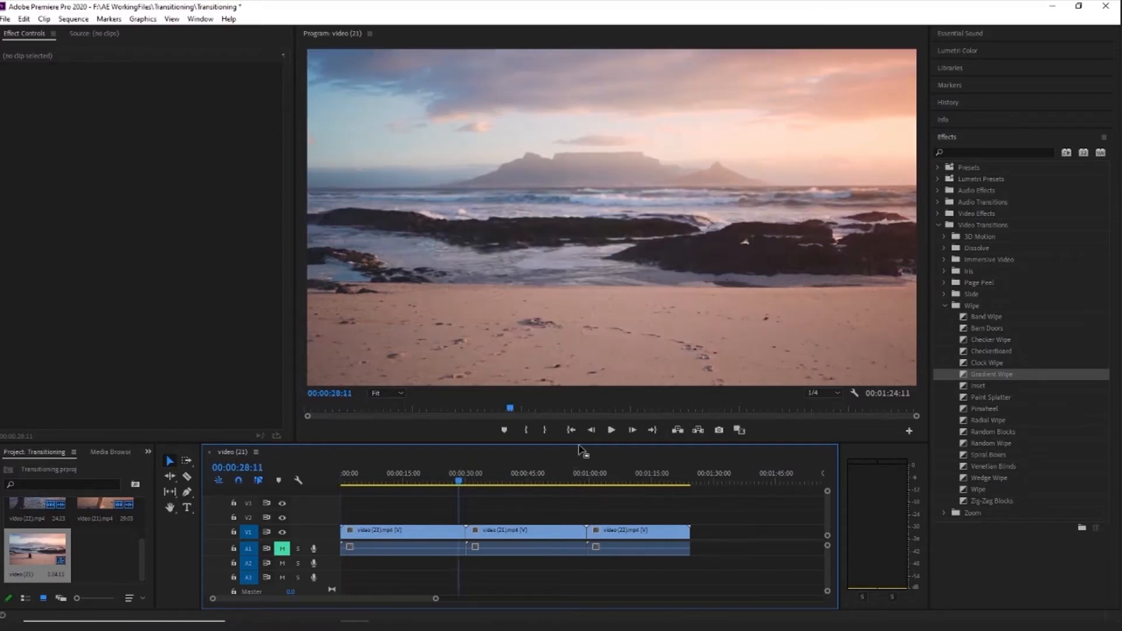
left_click(612, 433)
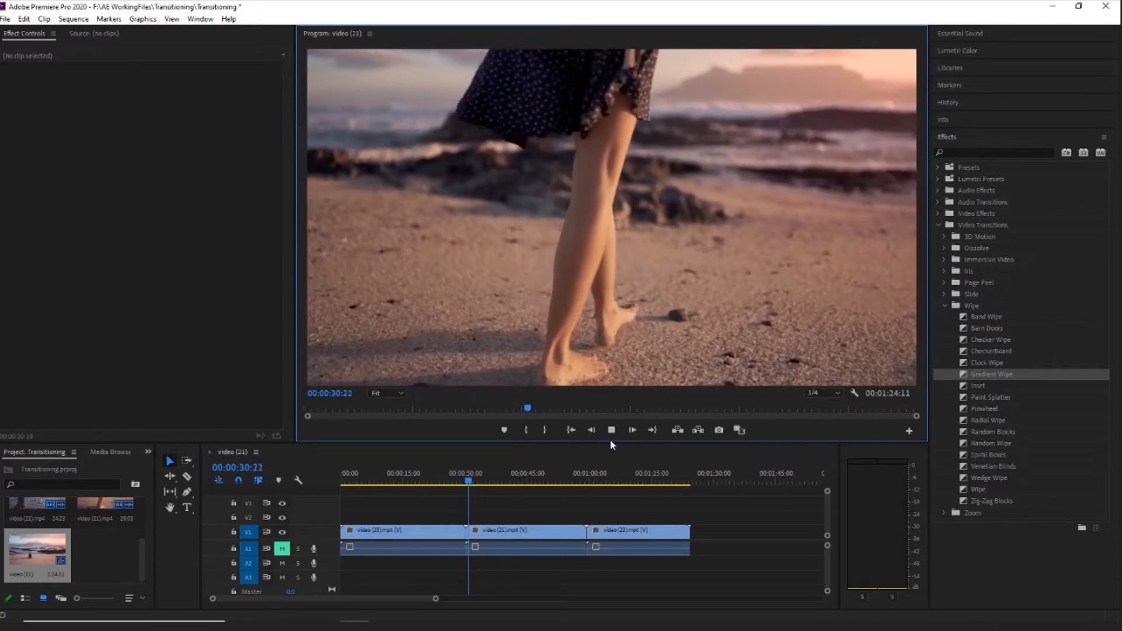
left_click(611, 433)
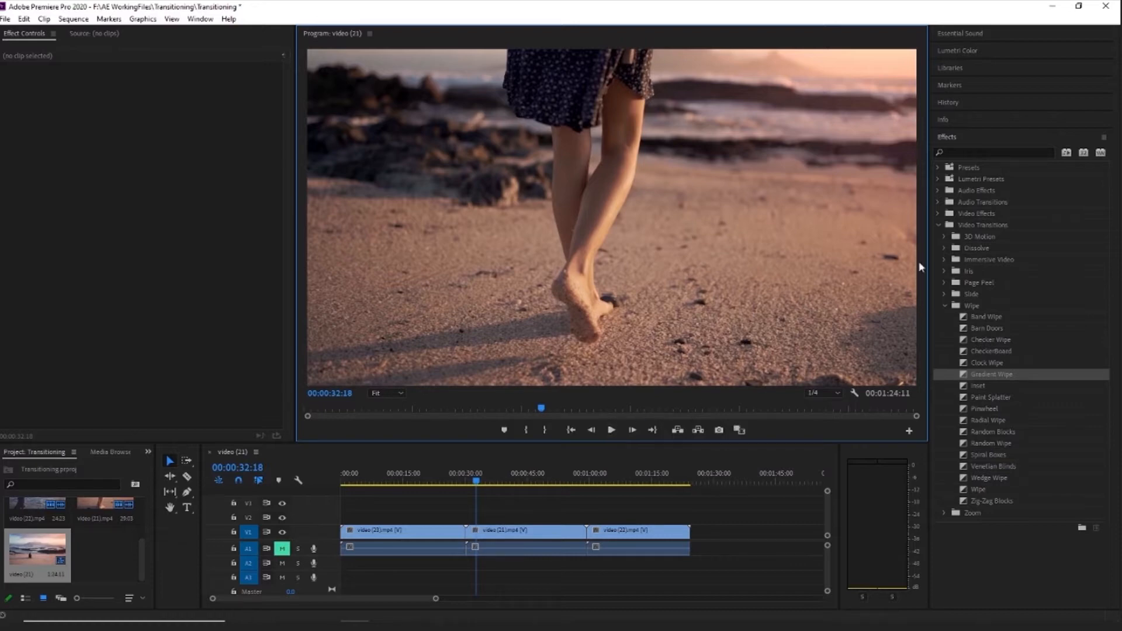
Show the Video Transitions categories with the Wipe folder collapsed and check whether the Effects panel is enabled.
left_click(963, 141)
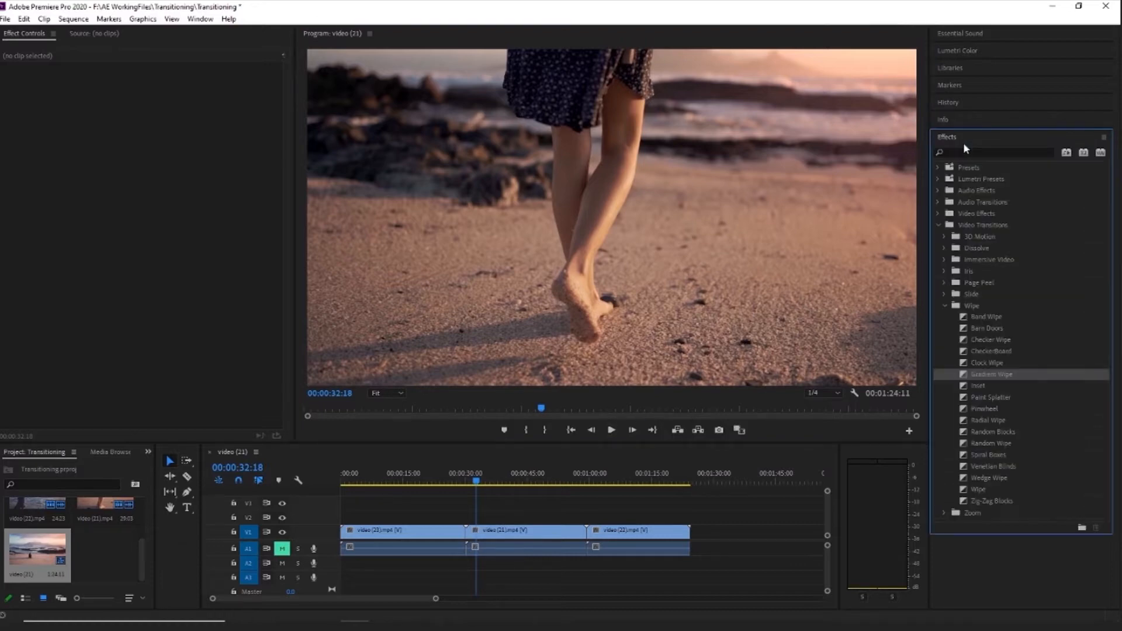
left_click(938, 225)
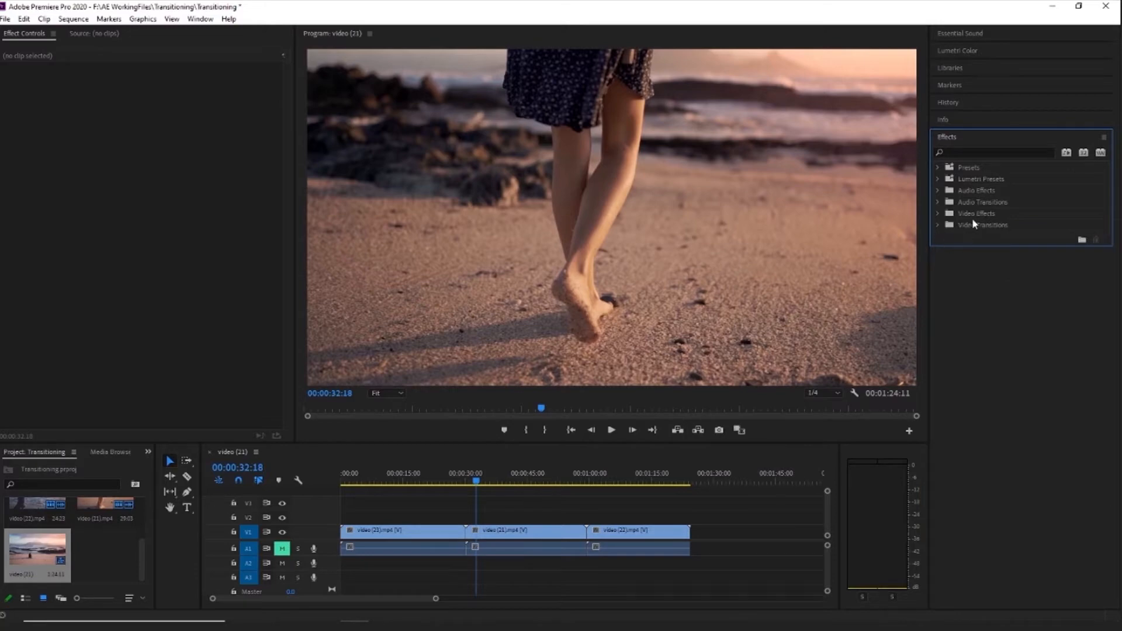
left_click(938, 225)
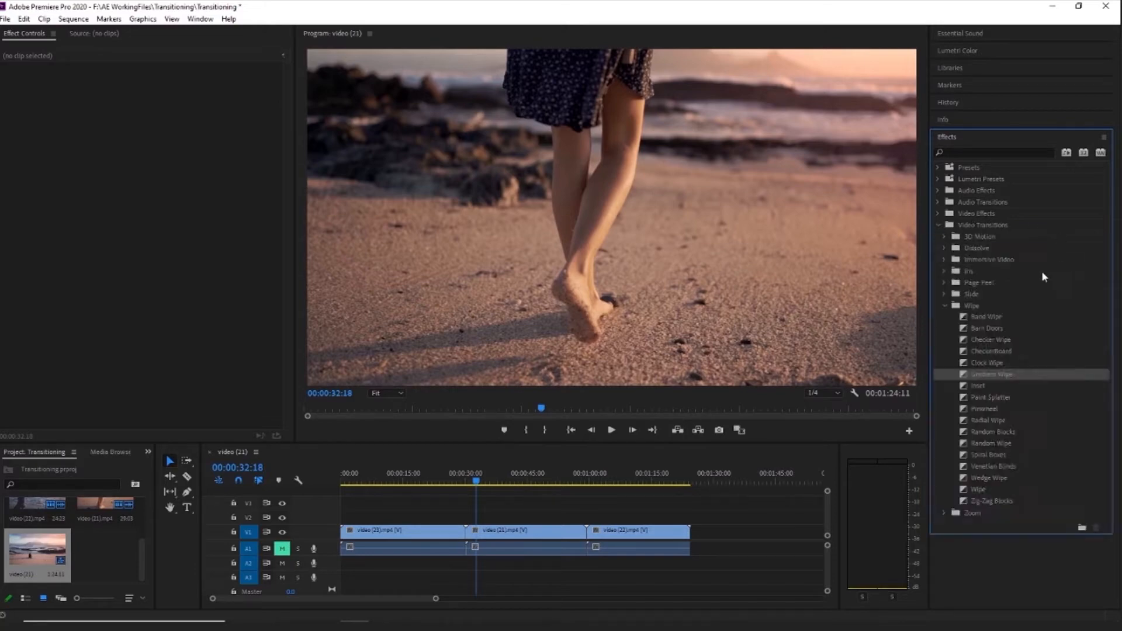
left_click(943, 306)
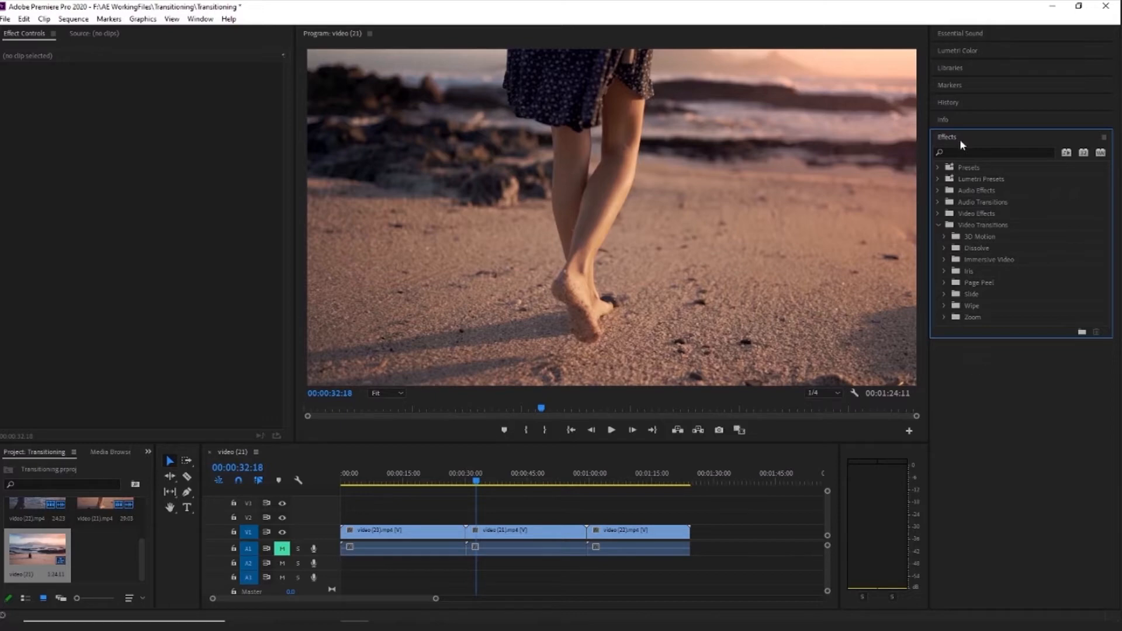
left_click(205, 20)
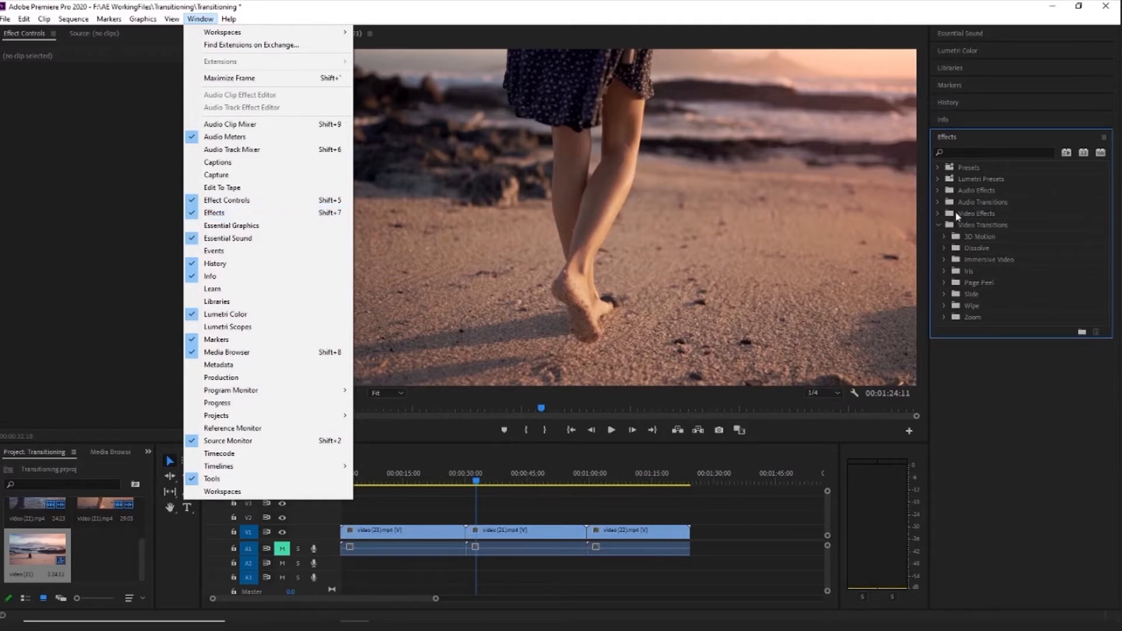
left_click(991, 439)
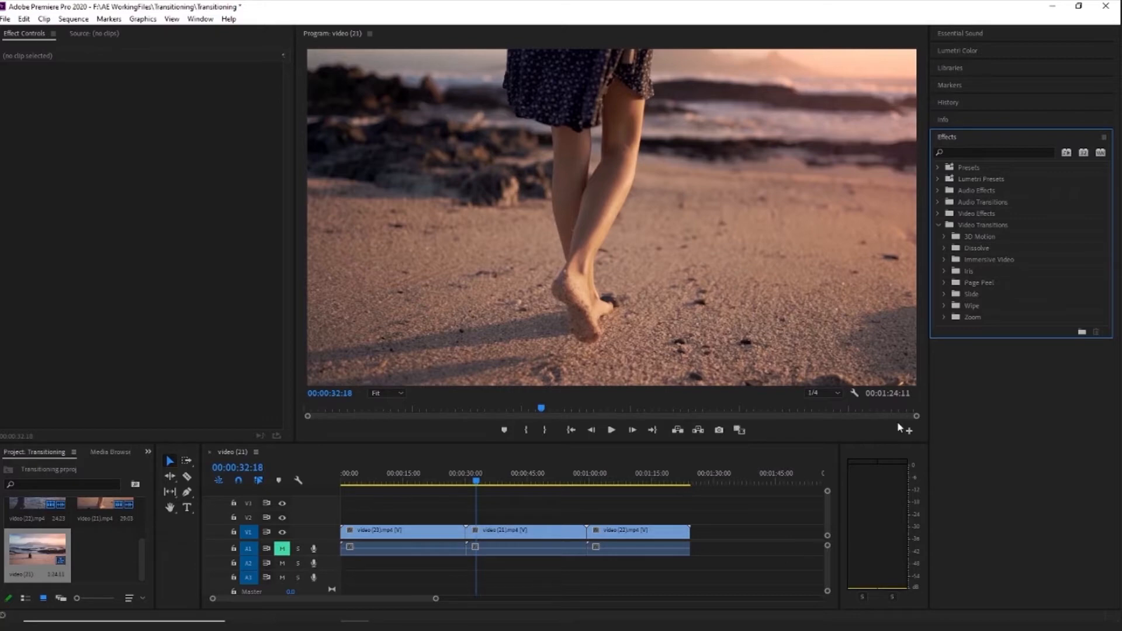
Try a Cross Dissolve on the cut between the first and second clips, and remove it again.
left_click(514, 480)
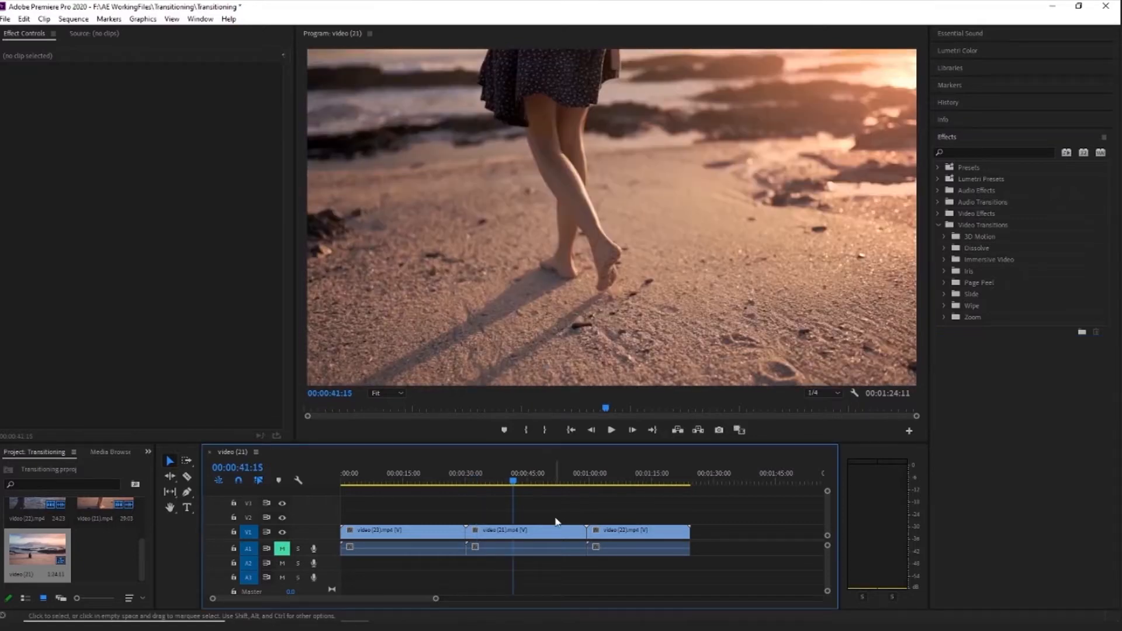
left_click_drag(514, 480, 467, 489)
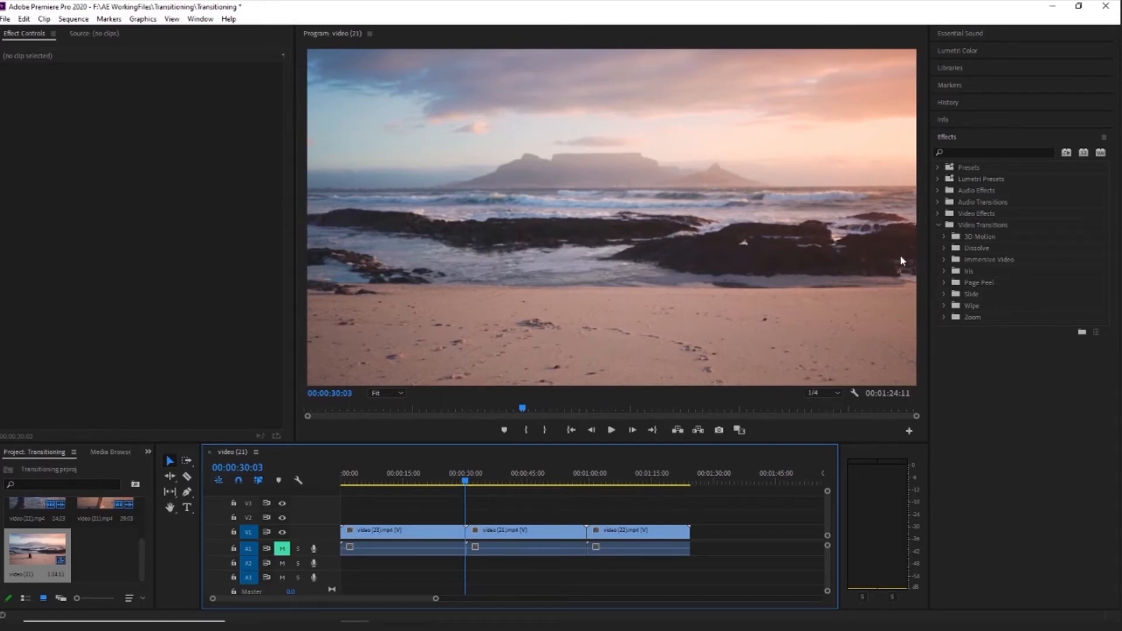
left_click(945, 247)
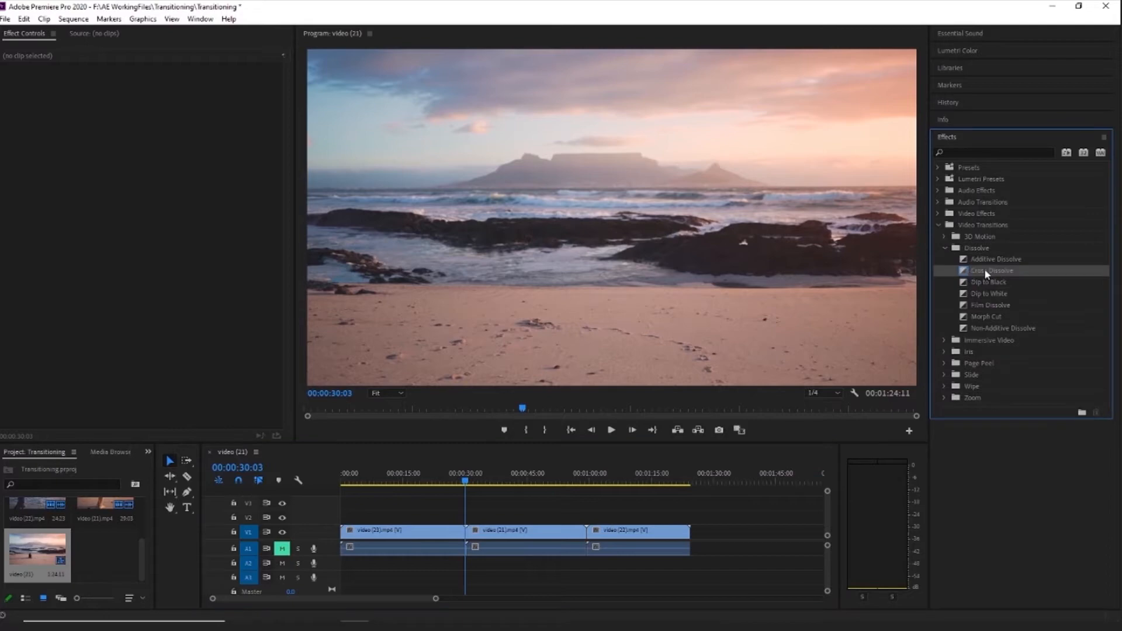
left_click_drag(975, 271, 475, 546)
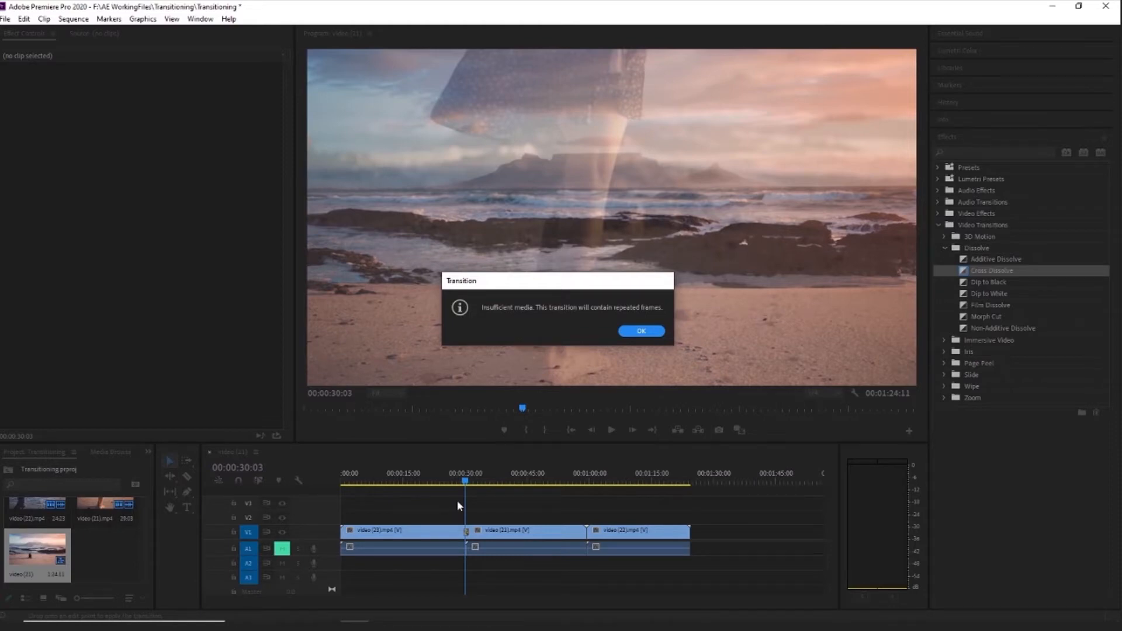
left_click(641, 331)
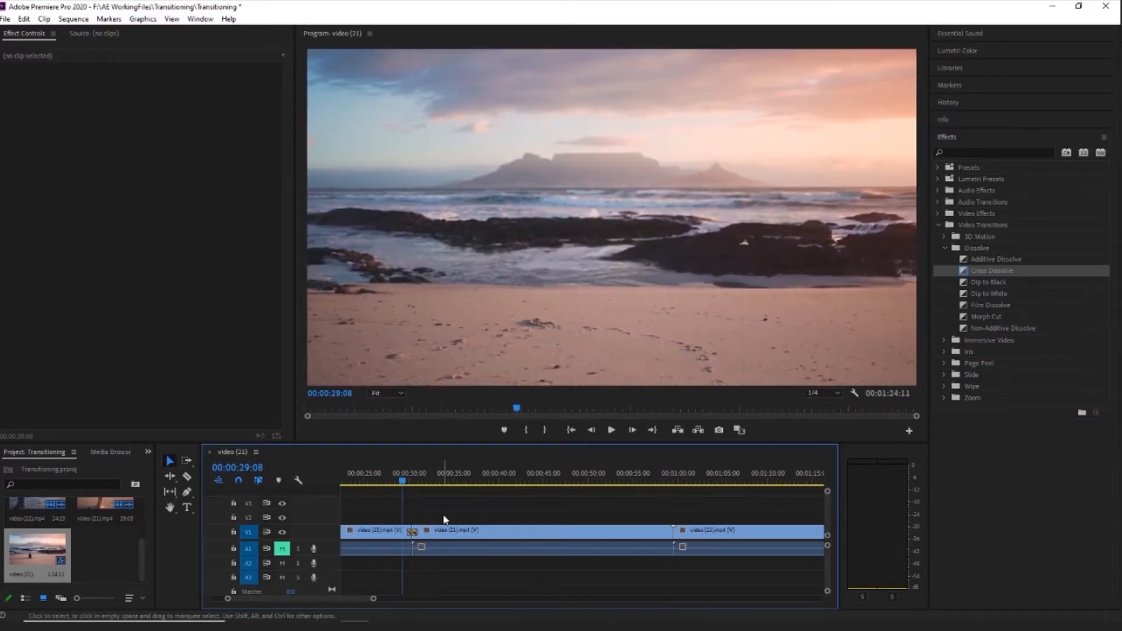
left_click(413, 532)
key("Delete")
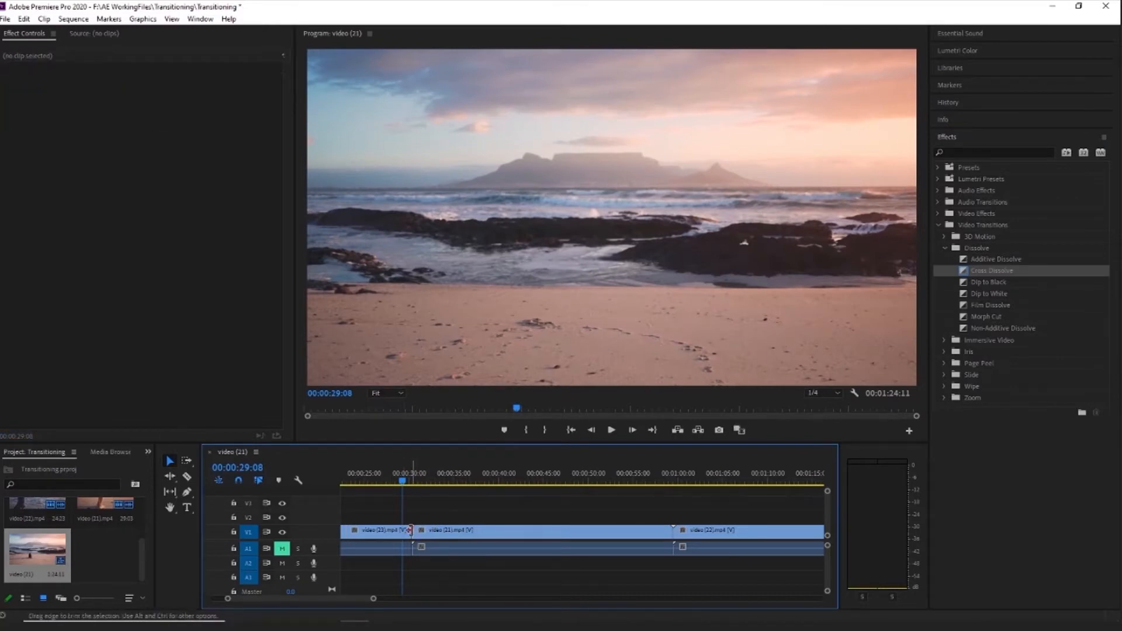
Trim the first and second clips where they meet and delete the gap between them.
mouse_move(411, 531)
left_mouse_down()
mouse_move(401, 532)
mouse_move(424, 533)
left_mouse_up()
left_click(417, 535)
key("Delete")
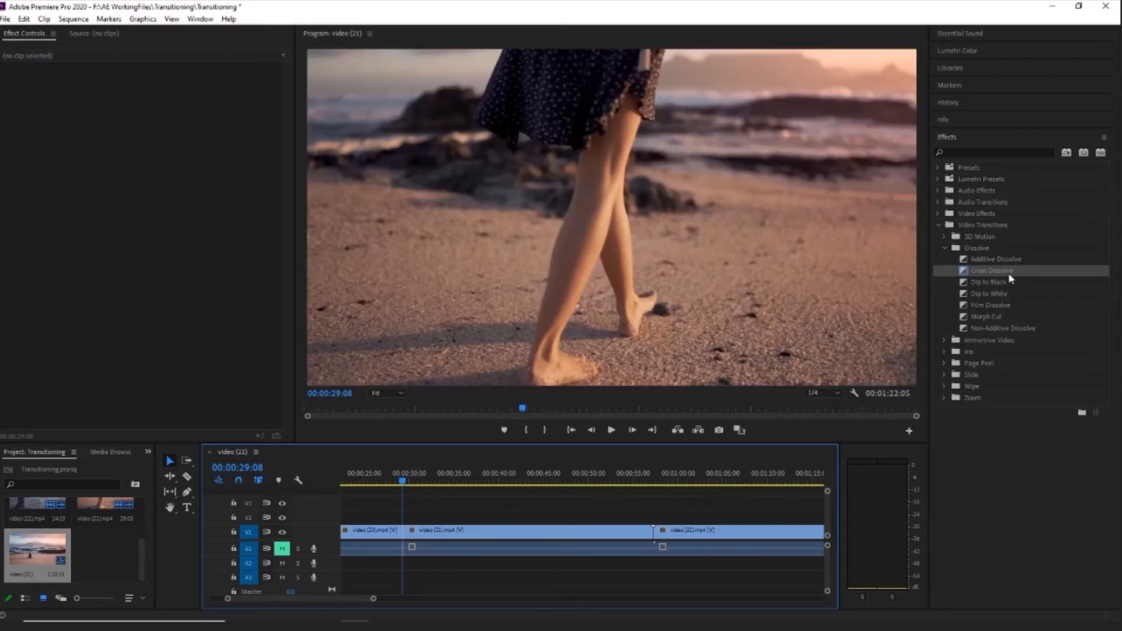
Apply a Cross Dissolve to the trimmed cut between the first two clips and play it back.
left_click_drag(1008, 272, 408, 533)
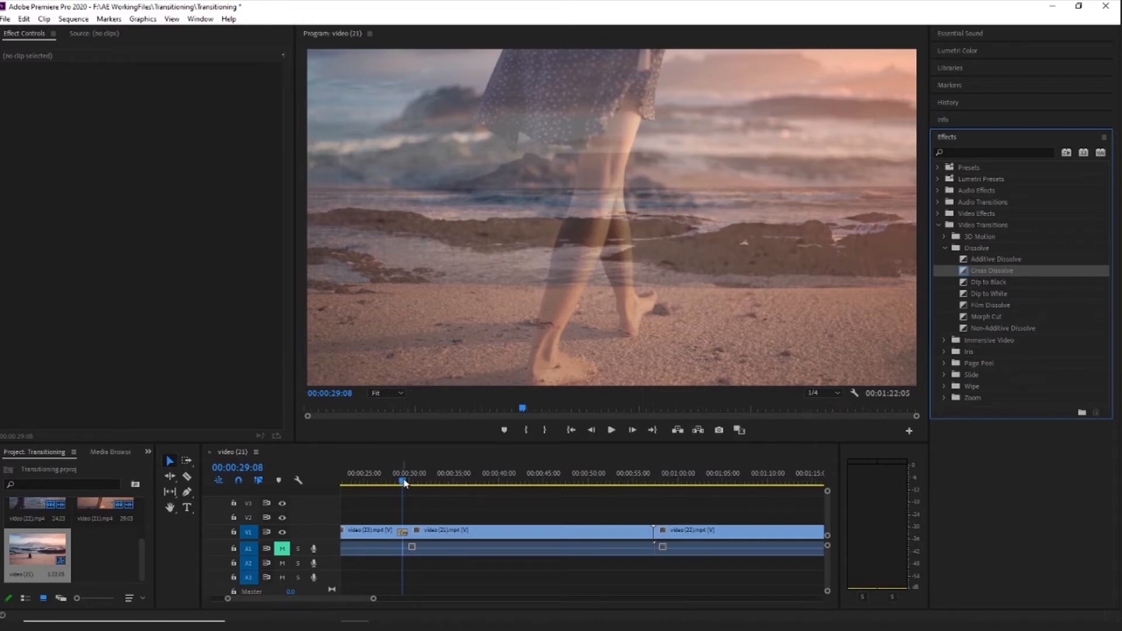
left_click(385, 479)
key("space")
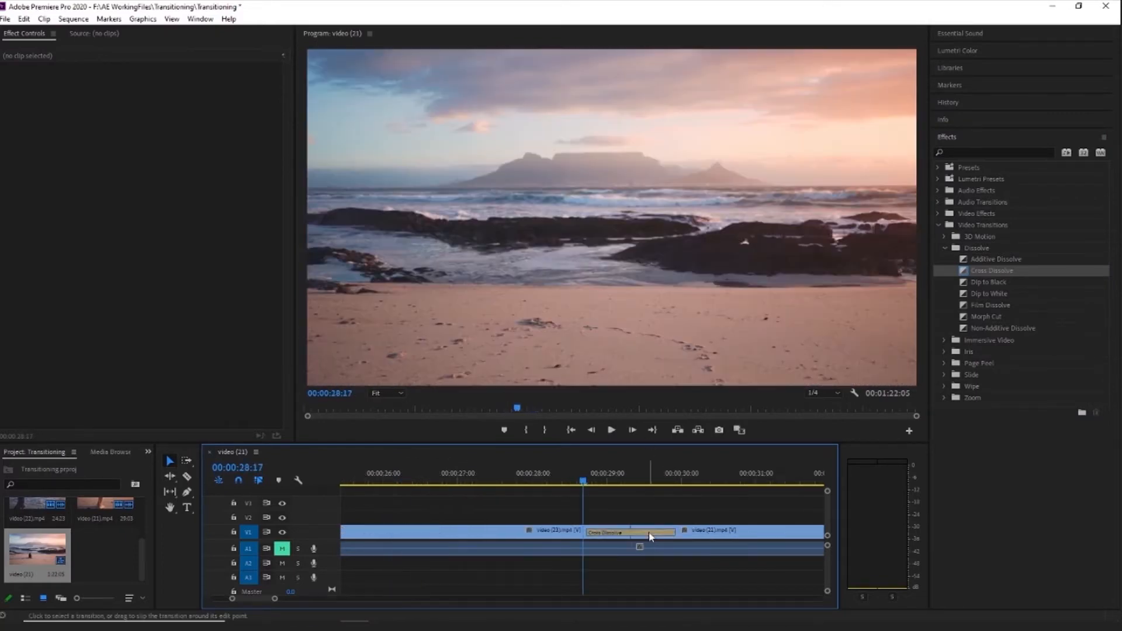
Slide the Cross Dissolve earlier so most of it lies before the cut, and preview the playback.
left_click_drag(649, 533, 622, 534)
left_click_drag(582, 485, 553, 488)
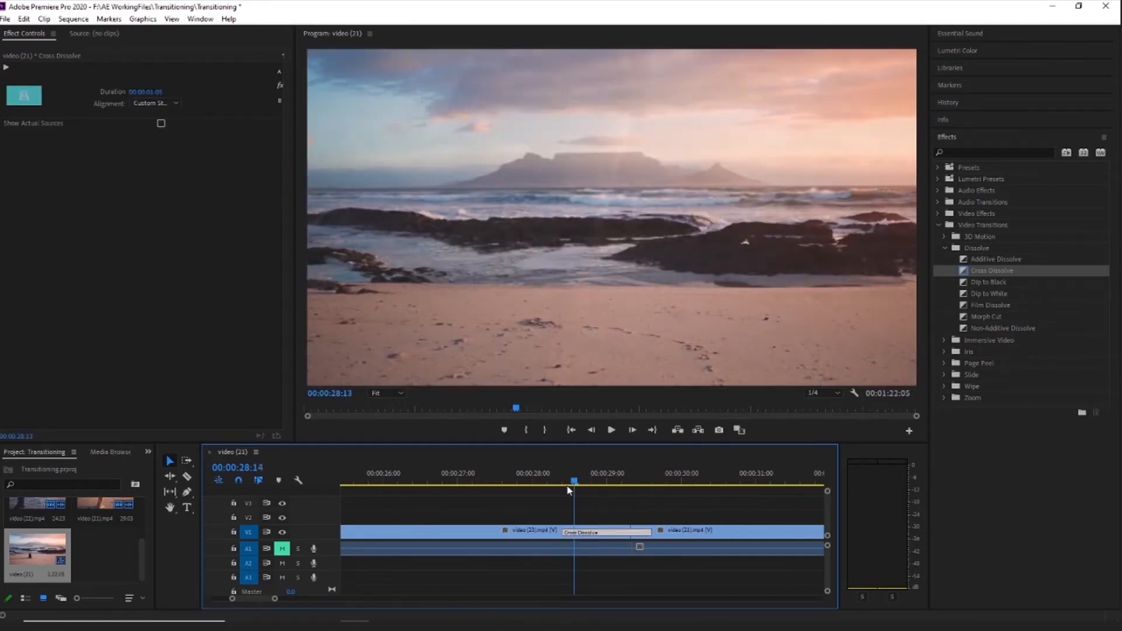
key("space")
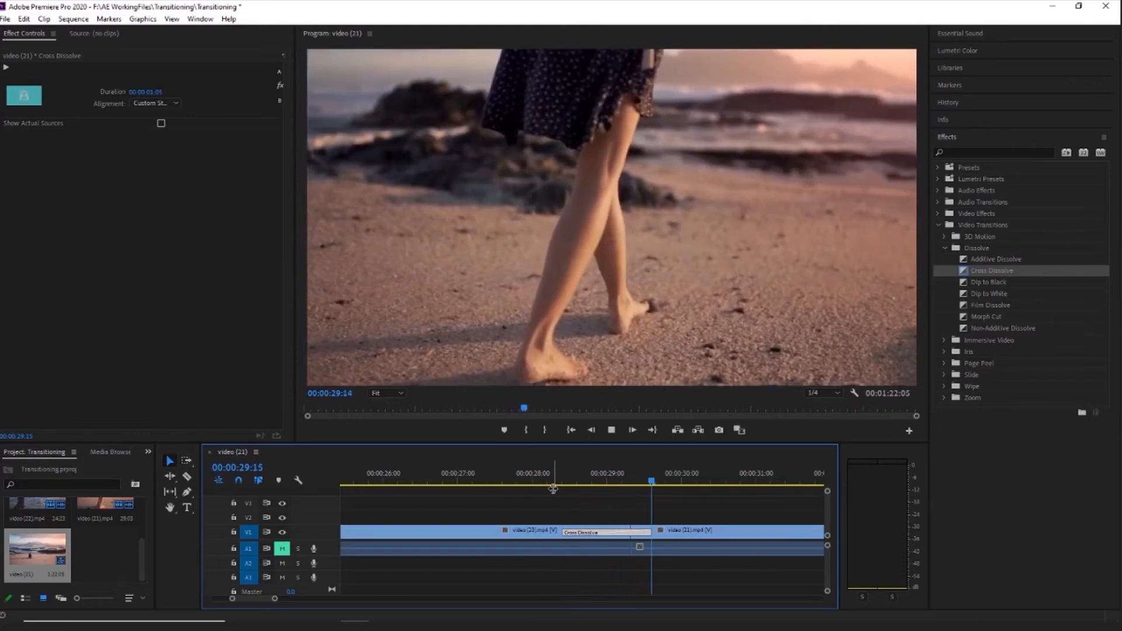
key("space")
Slide the Cross Dissolve later so most of it lies after the cut, and play through it.
left_click_drag(610, 537, 678, 534)
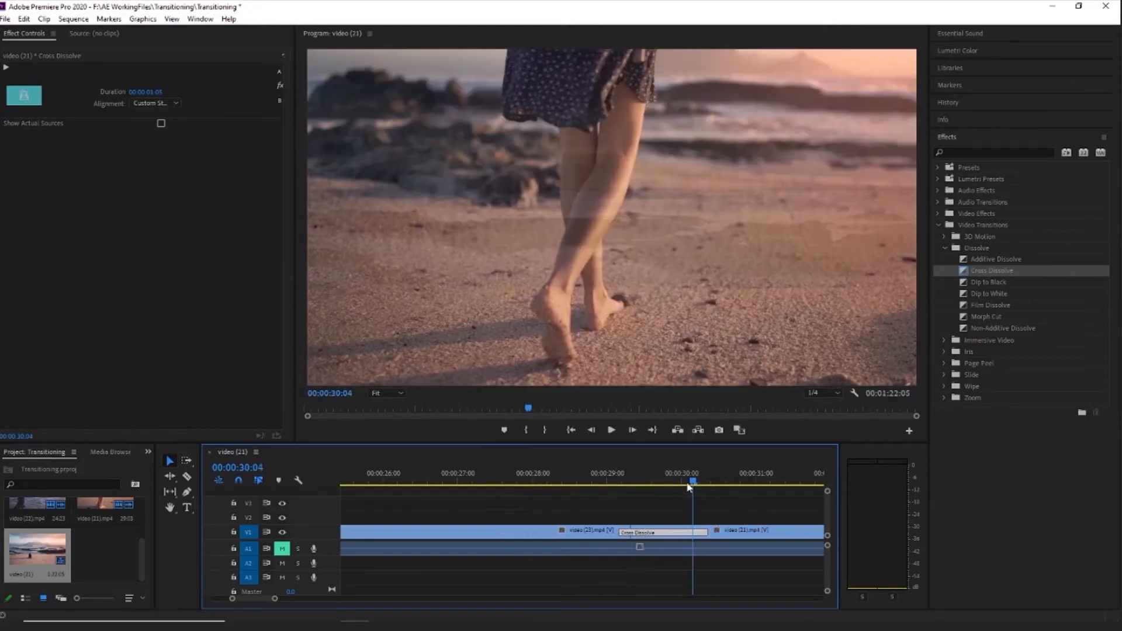
left_click_drag(689, 487, 591, 485)
key("space")
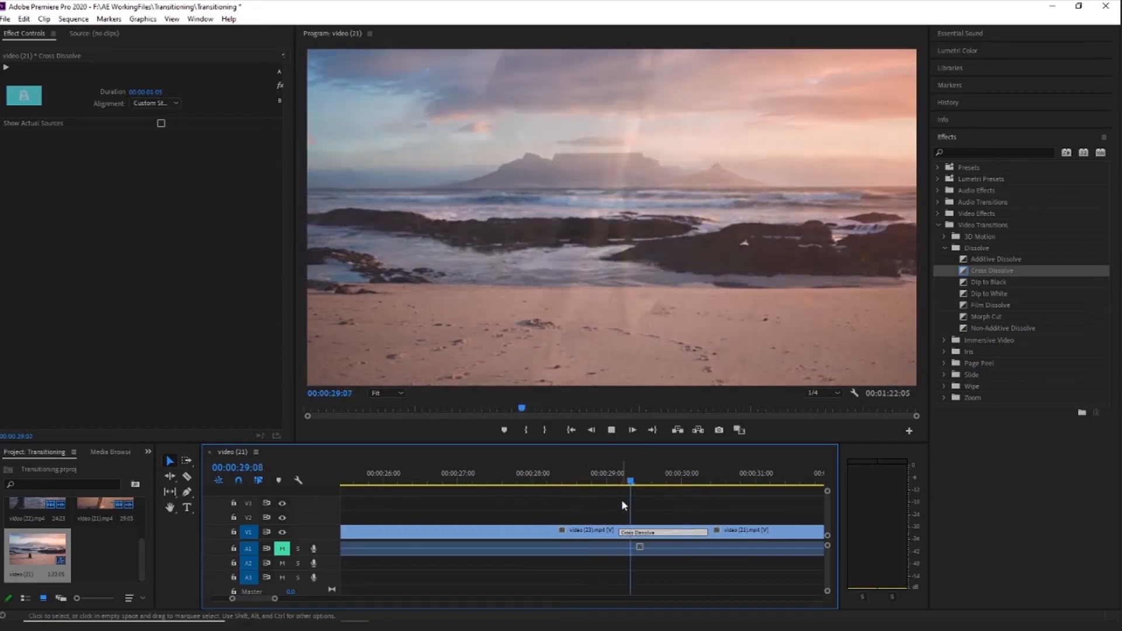
key("space")
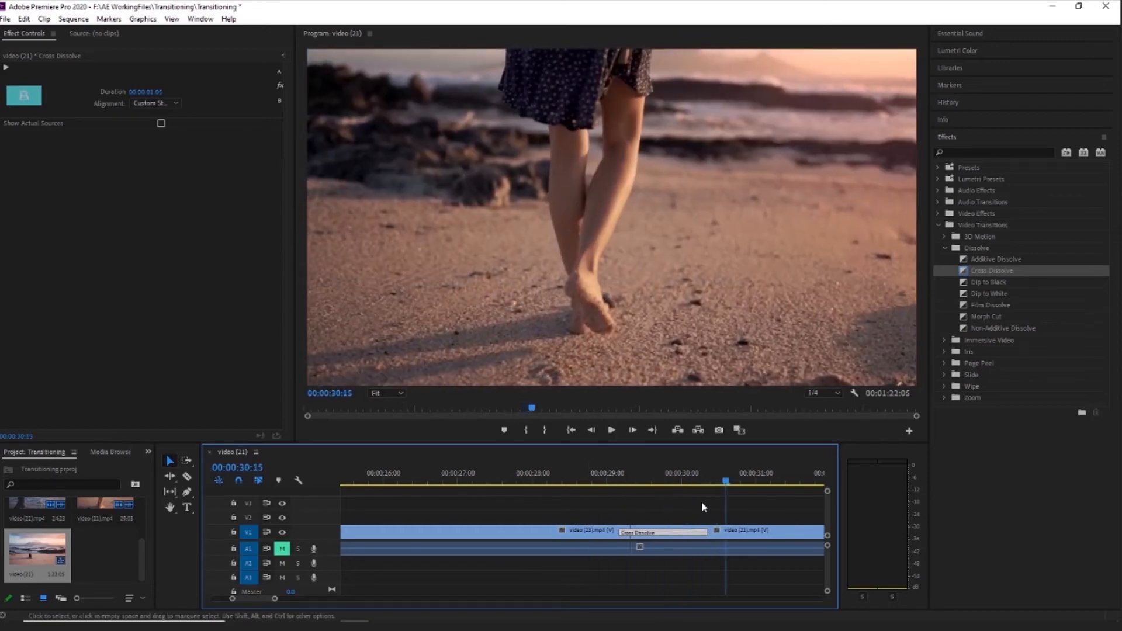
Accept the Cross Dissolve's duration of 00:00:01:05 and set its alignment to Center at Cut.
double_click(659, 534)
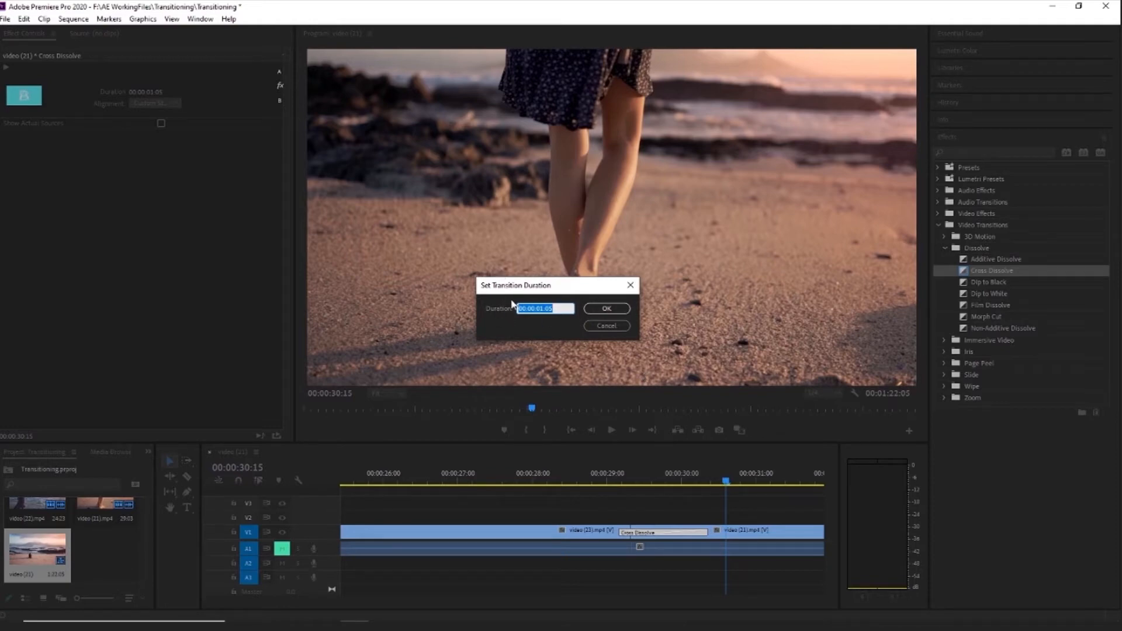
left_click(607, 310)
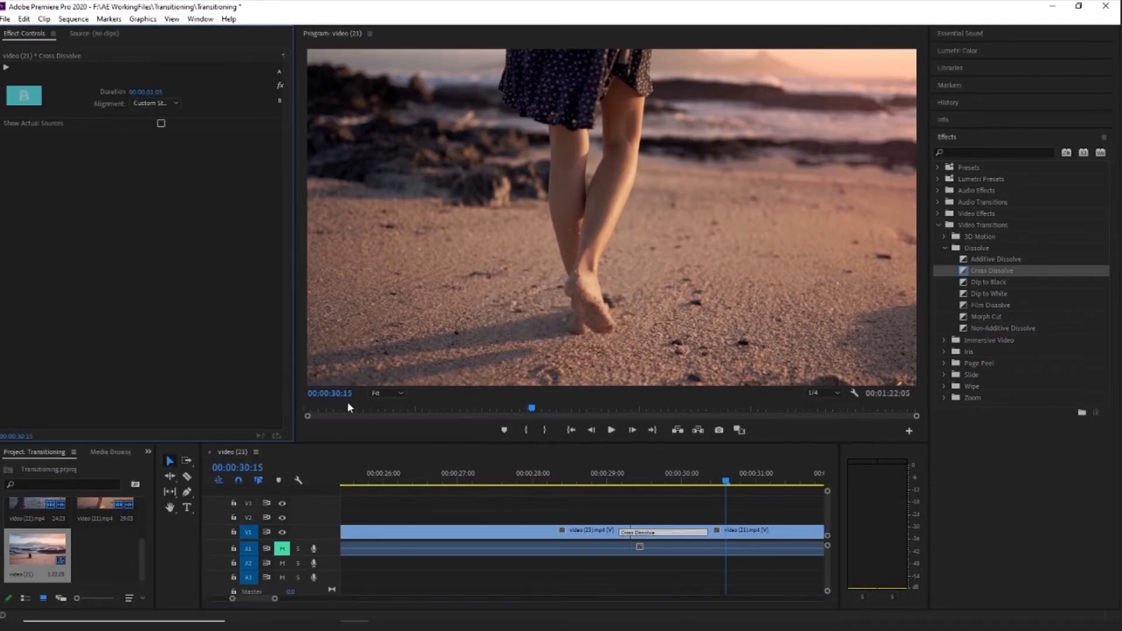
left_click(135, 104)
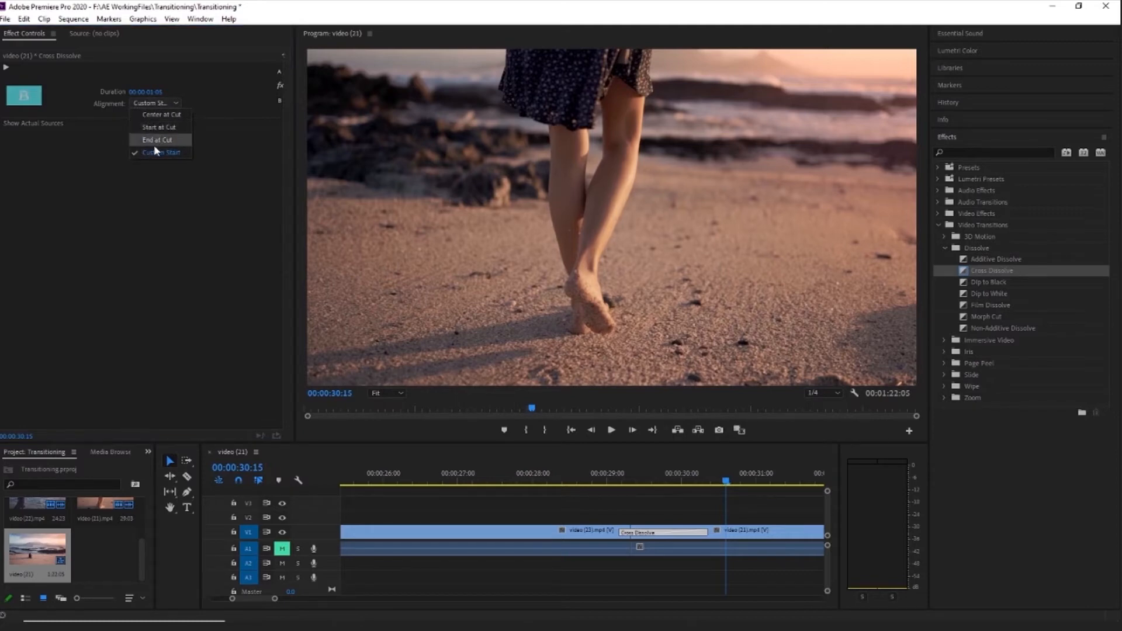
left_click(155, 117)
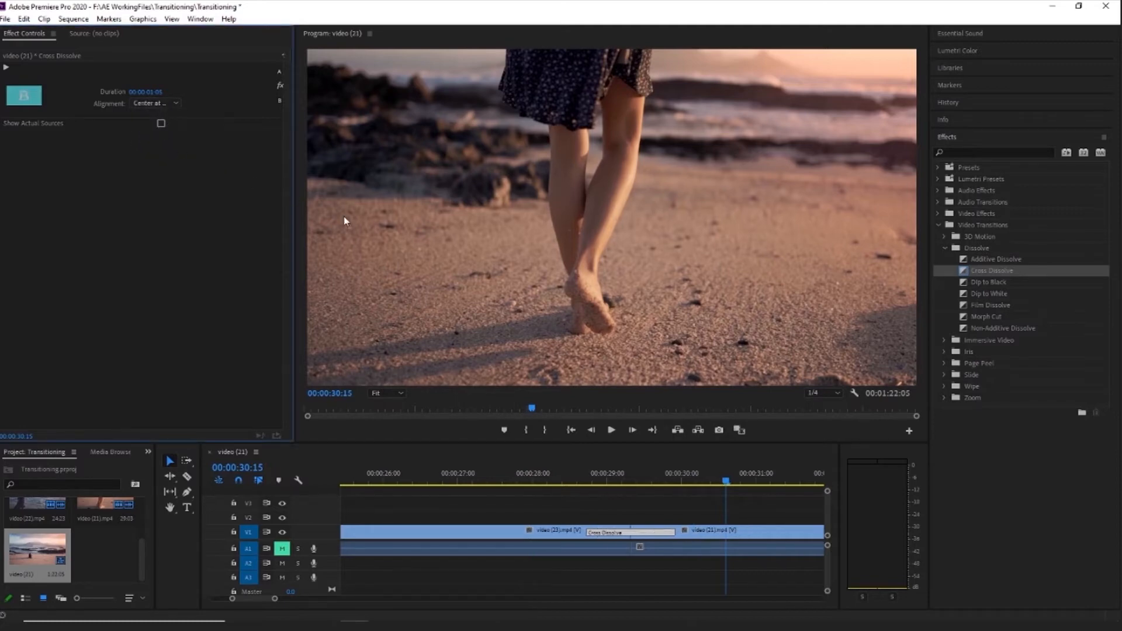
Try the Start at Cut and End at Cut alignments for the Cross Dissolve.
left_click(173, 105)
left_click(164, 127)
left_click(174, 104)
left_click(156, 140)
left_click(171, 104)
left_click(160, 142)
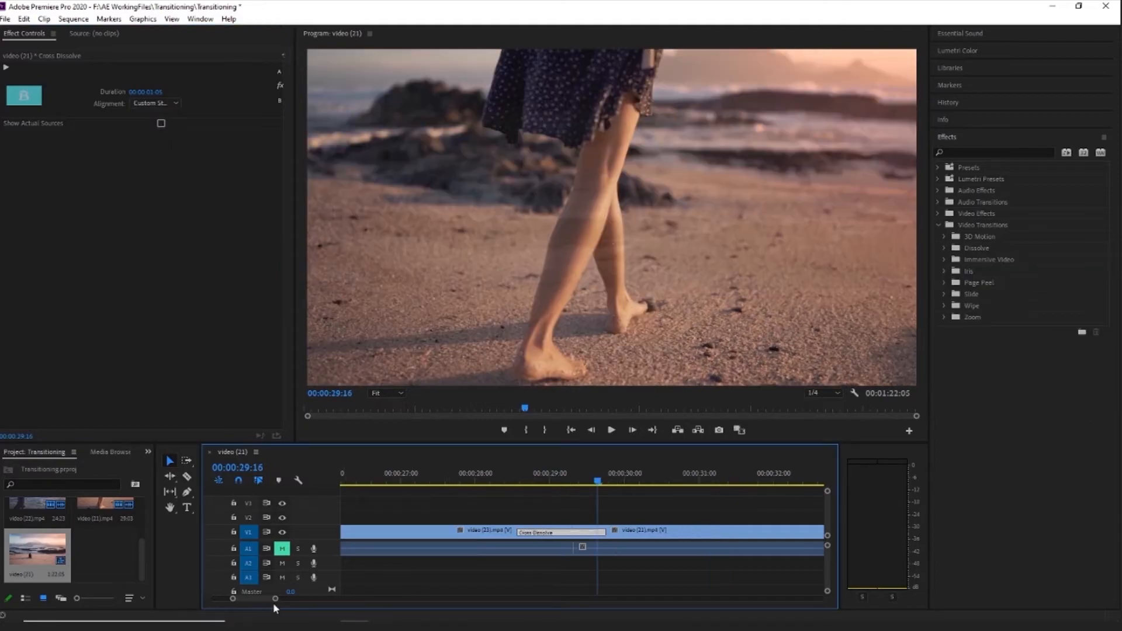
Trim the second and third clips at their cut near 00:00:57:06 and delete the gap between them.
left_click_drag(276, 600, 280, 600)
left_click_drag(277, 601, 393, 599)
left_click_drag(516, 481, 681, 539)
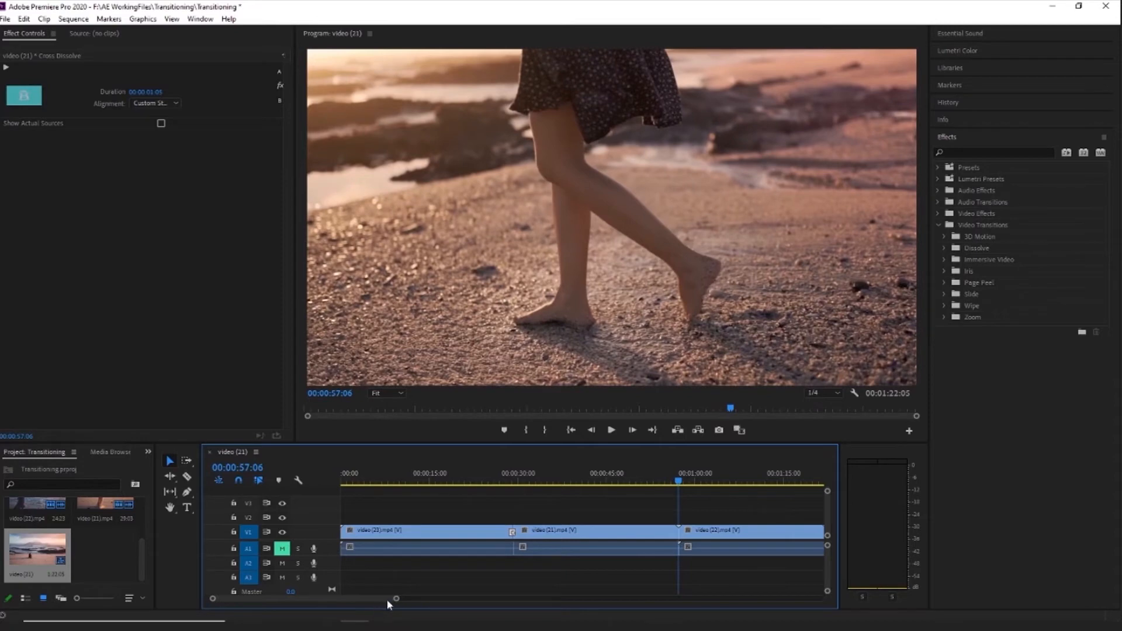
left_click_drag(396, 601, 347, 592)
mouse_move(586, 530)
left_mouse_down()
mouse_move(575, 530)
mouse_move(601, 530)
left_mouse_up()
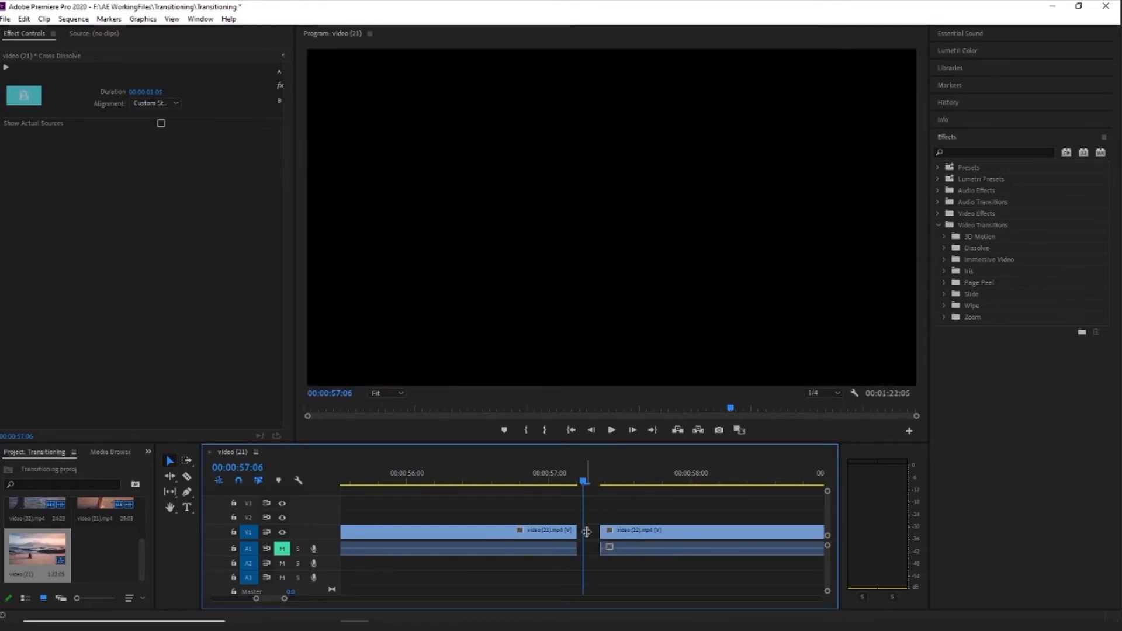
left_click(591, 532)
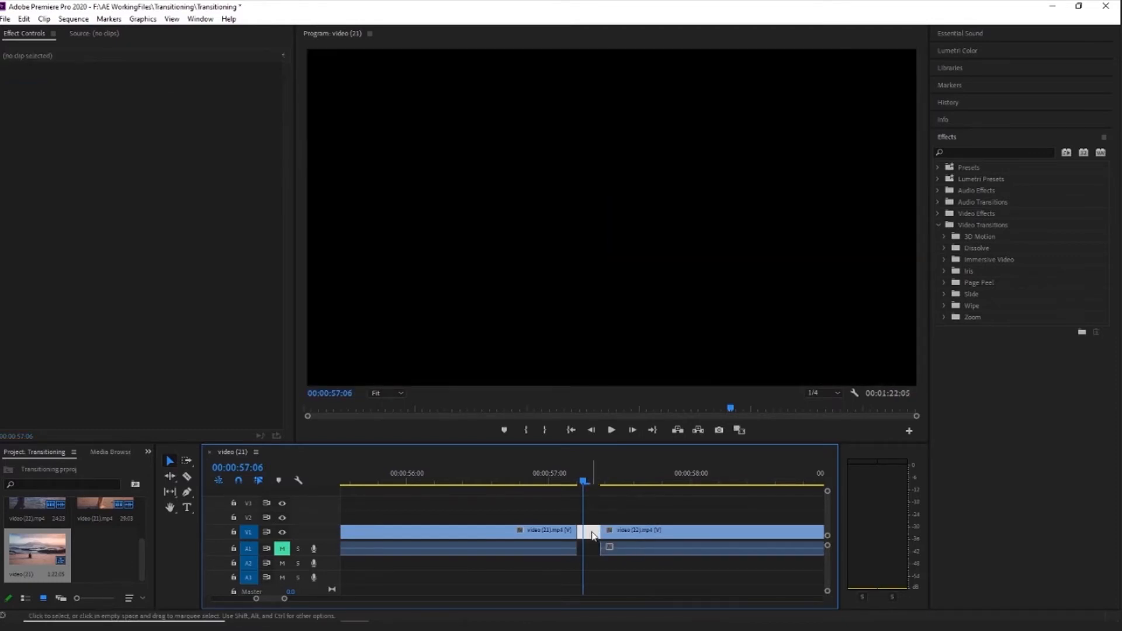
key("Delete")
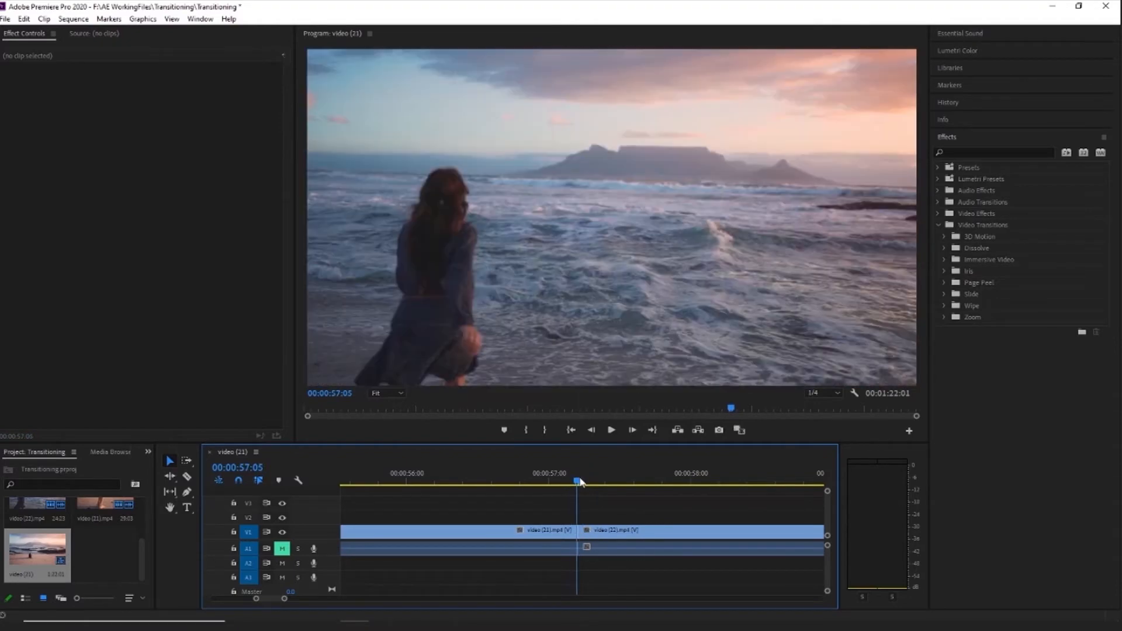
Apply the Band Wipe transition to the cut between the second and third clips, and select the third clip.
left_click(945, 306)
left_click_drag(990, 314, 539, 529)
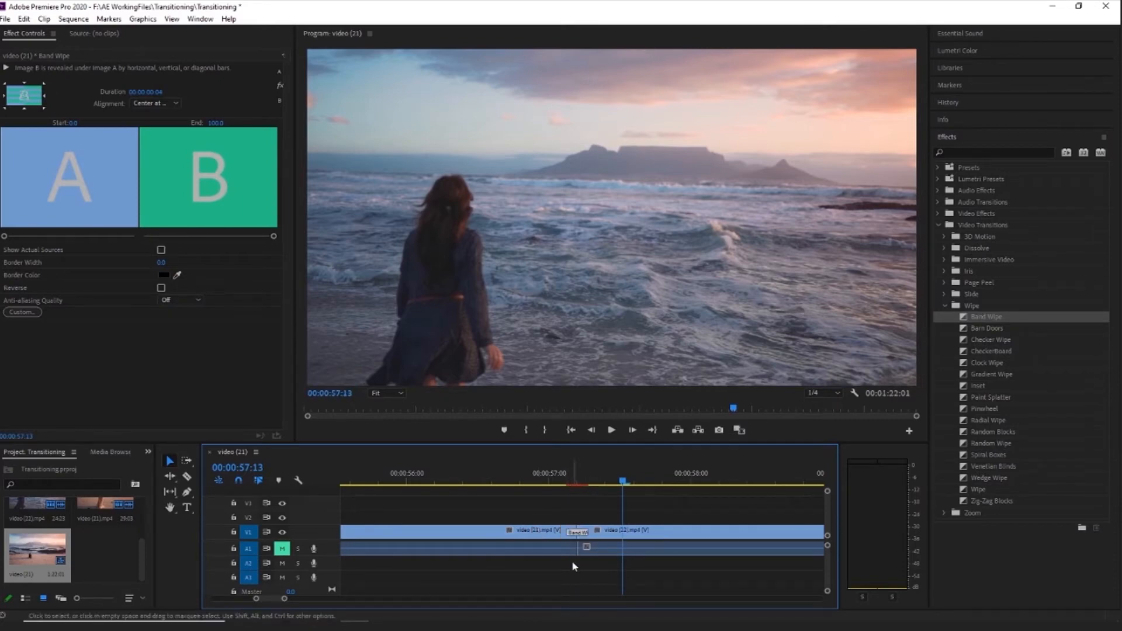
left_click(593, 536)
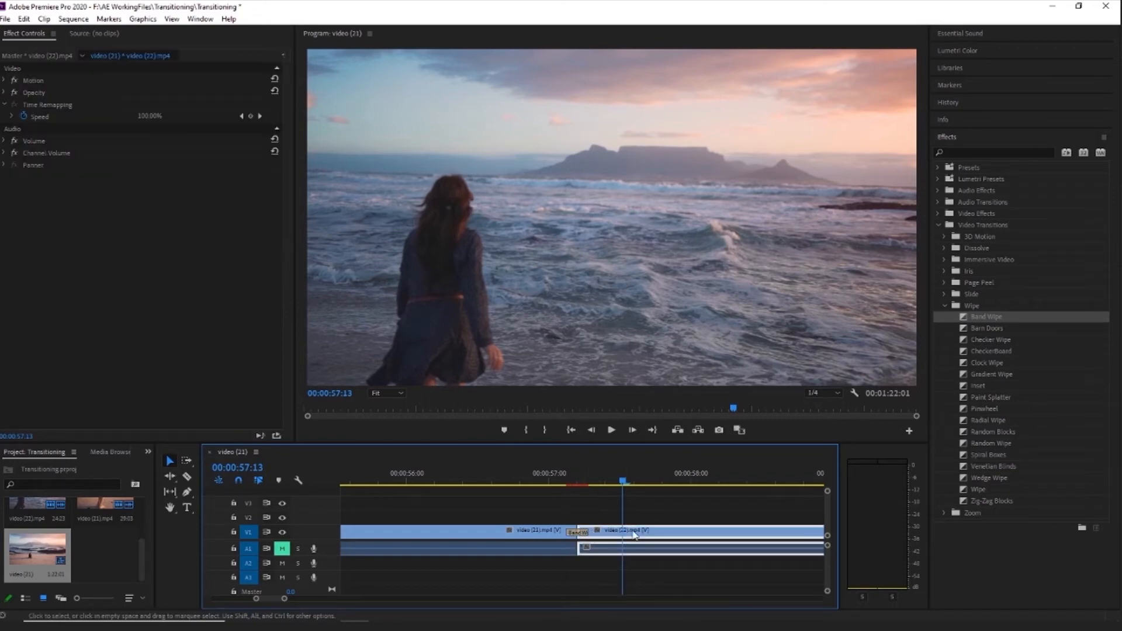
Trim back both clips at the cut between the second and third clips and delete the resulting gap.
left_click(575, 533)
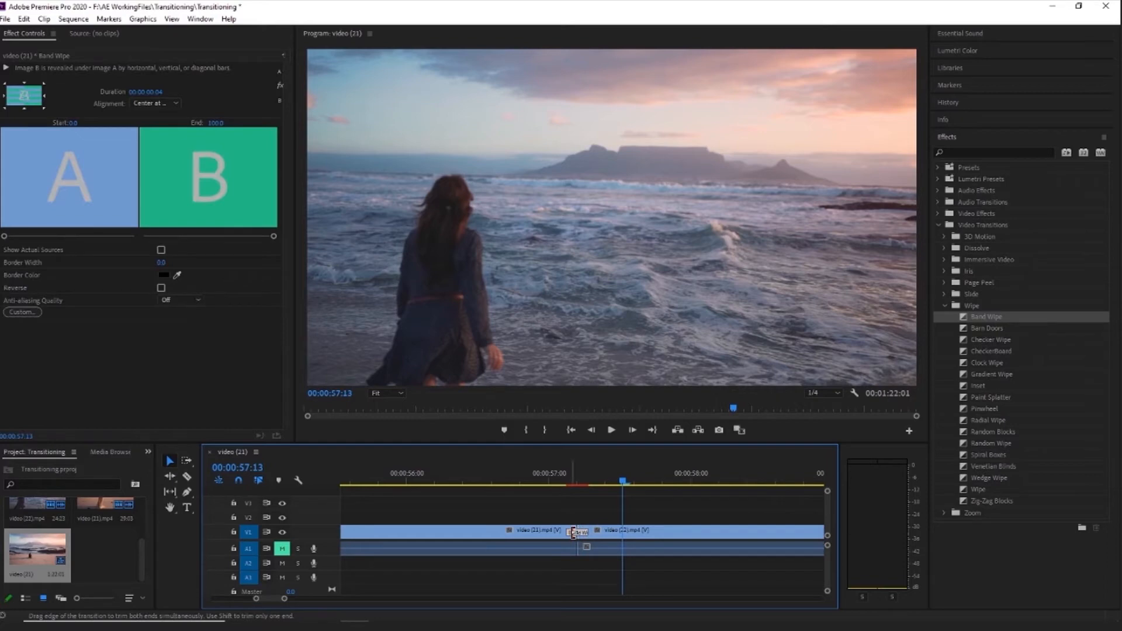
left_click_drag(570, 532, 629, 532)
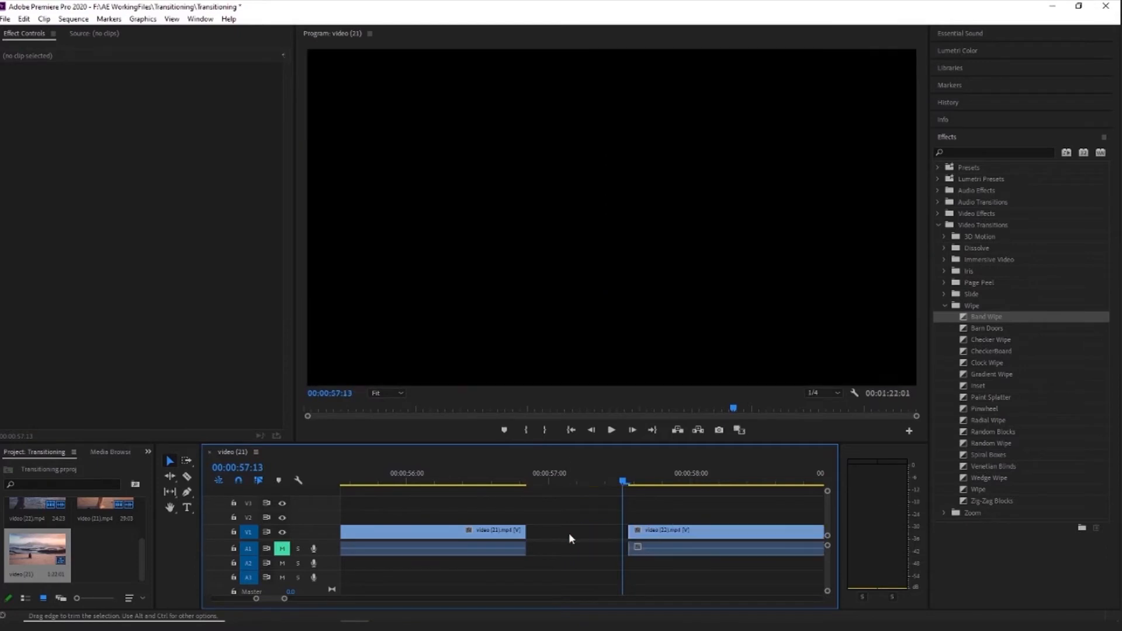
key("Delete")
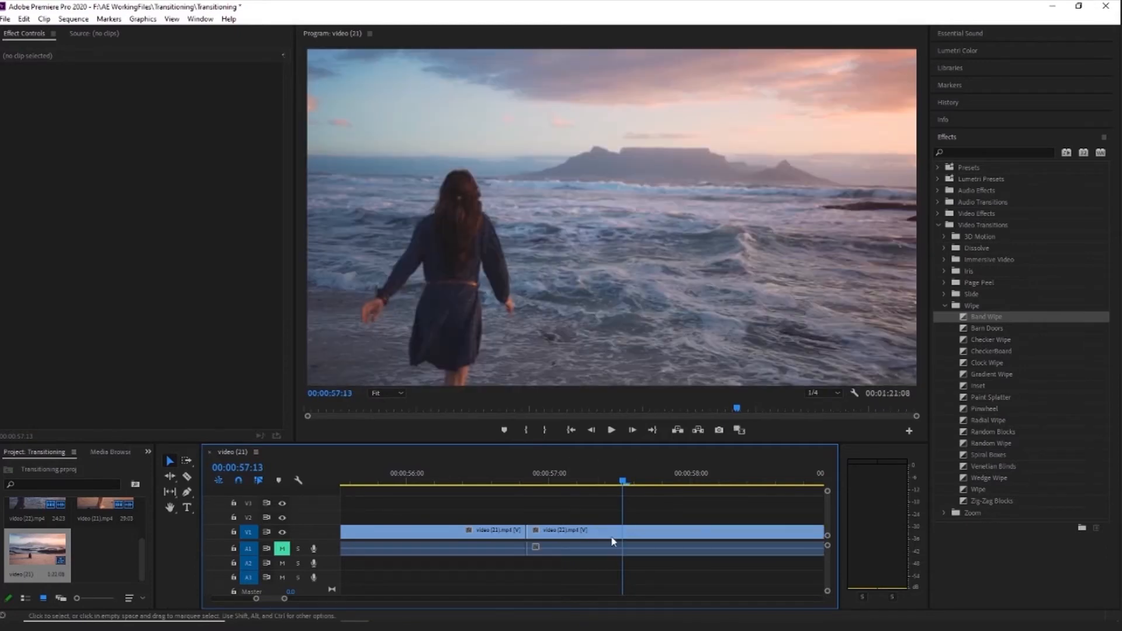
Apply Band Wipe to the new cut between the second and third clips and show the actual sources in its settings.
left_click_drag(971, 317, 543, 537)
left_click_drag(663, 481, 469, 535)
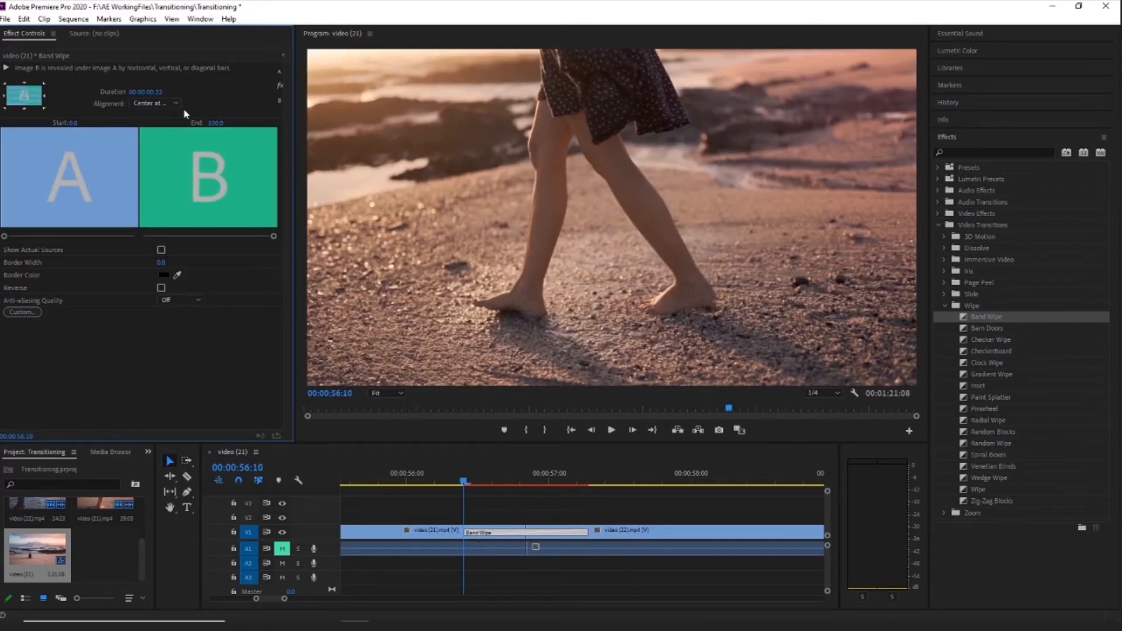
left_click(165, 105)
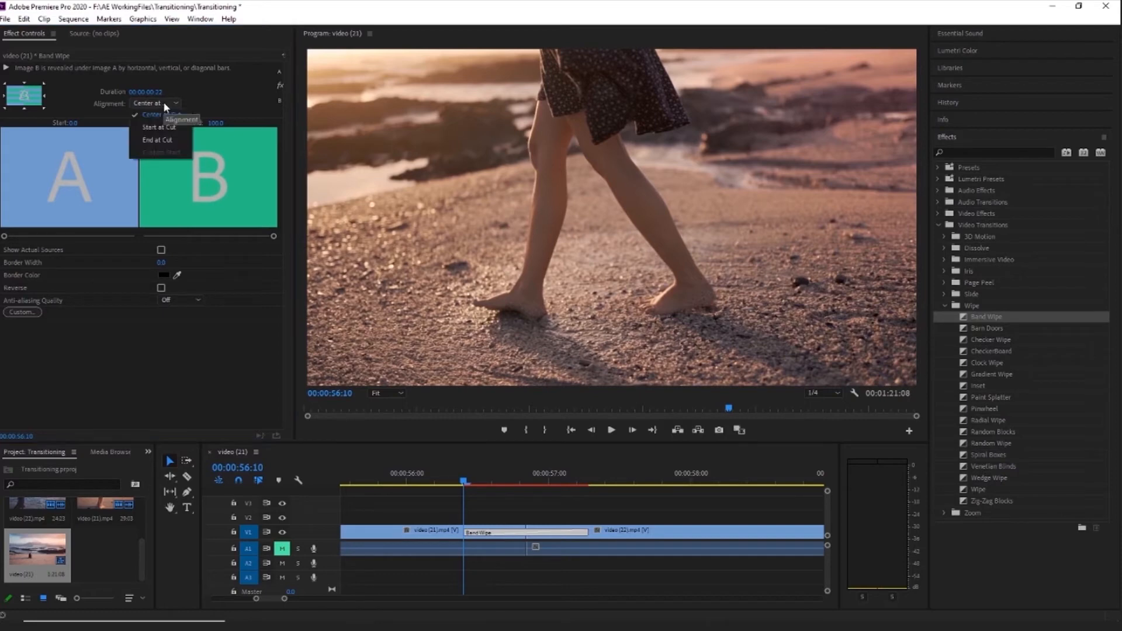
left_click(165, 105)
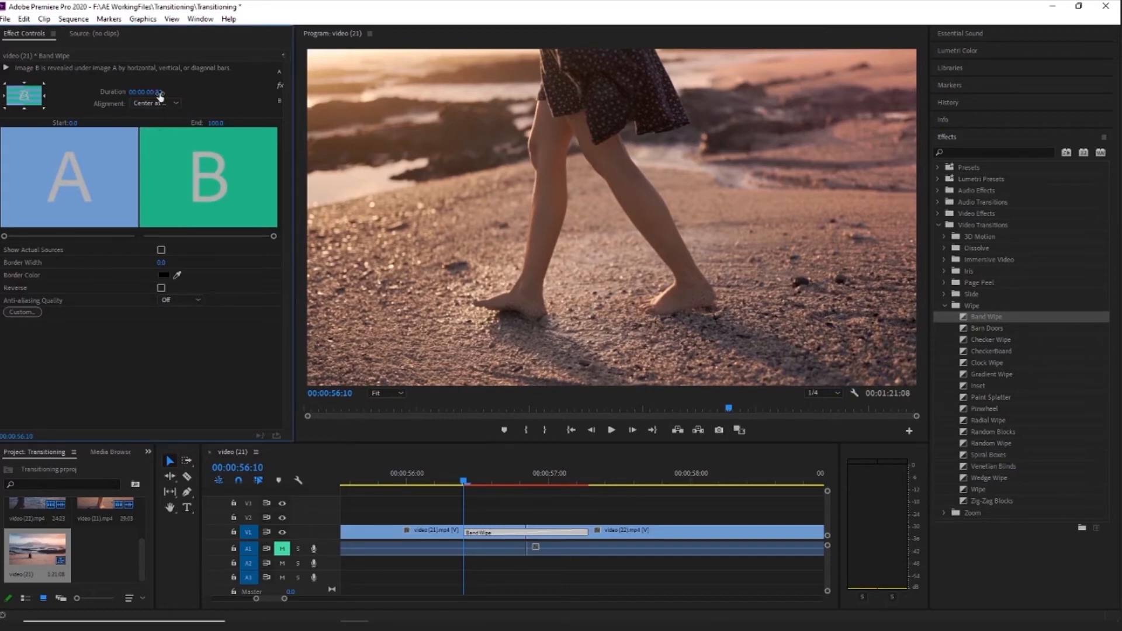
left_click(161, 250)
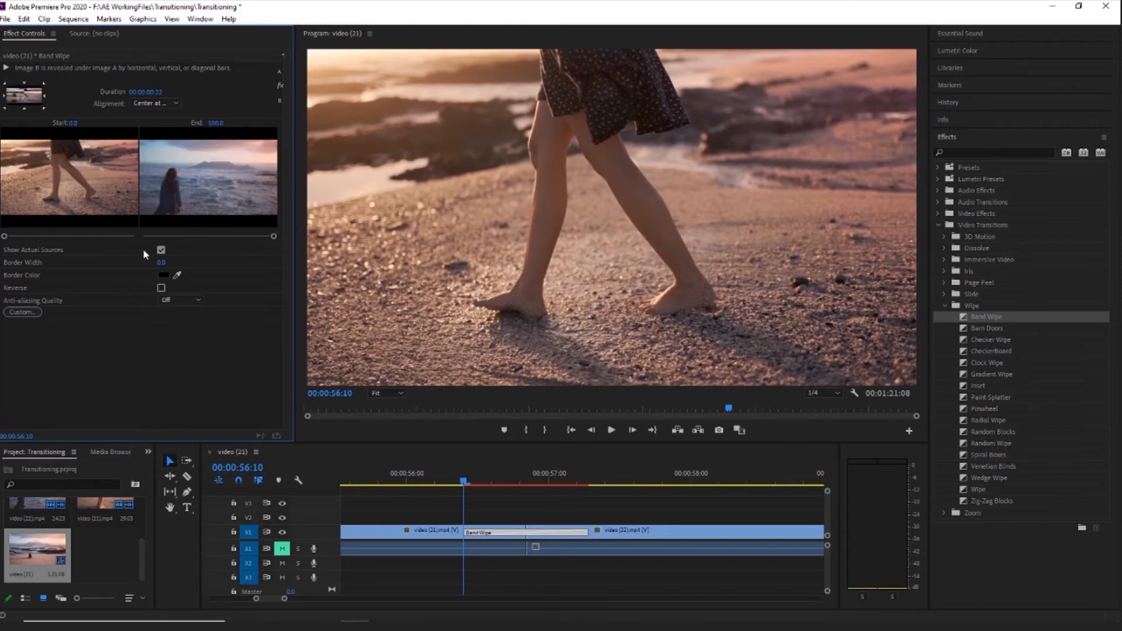
Set the Band Wipe's border width to 14.4 and sample its border color from the sand in the frame.
left_click_drag(464, 484, 486, 491)
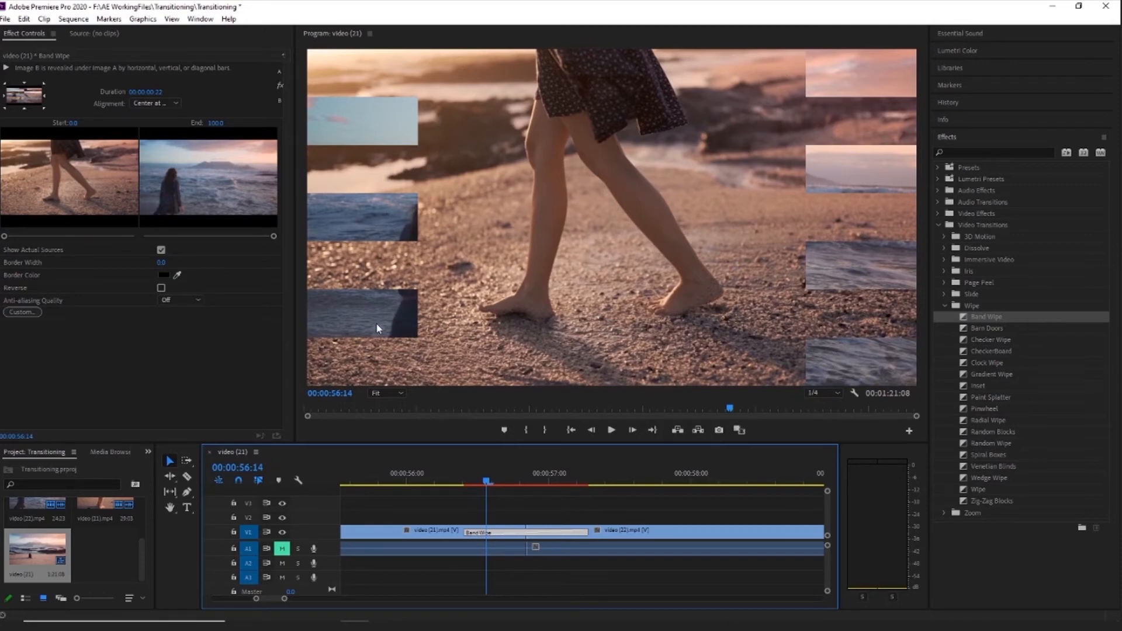
left_click_drag(161, 262, 253, 266)
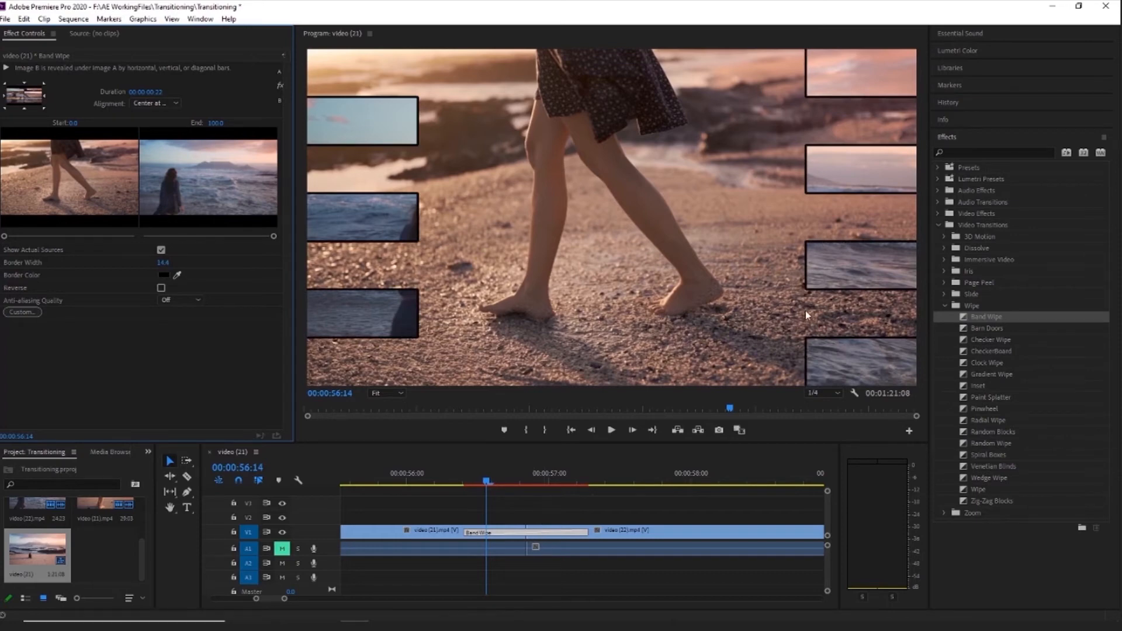
left_click(178, 276)
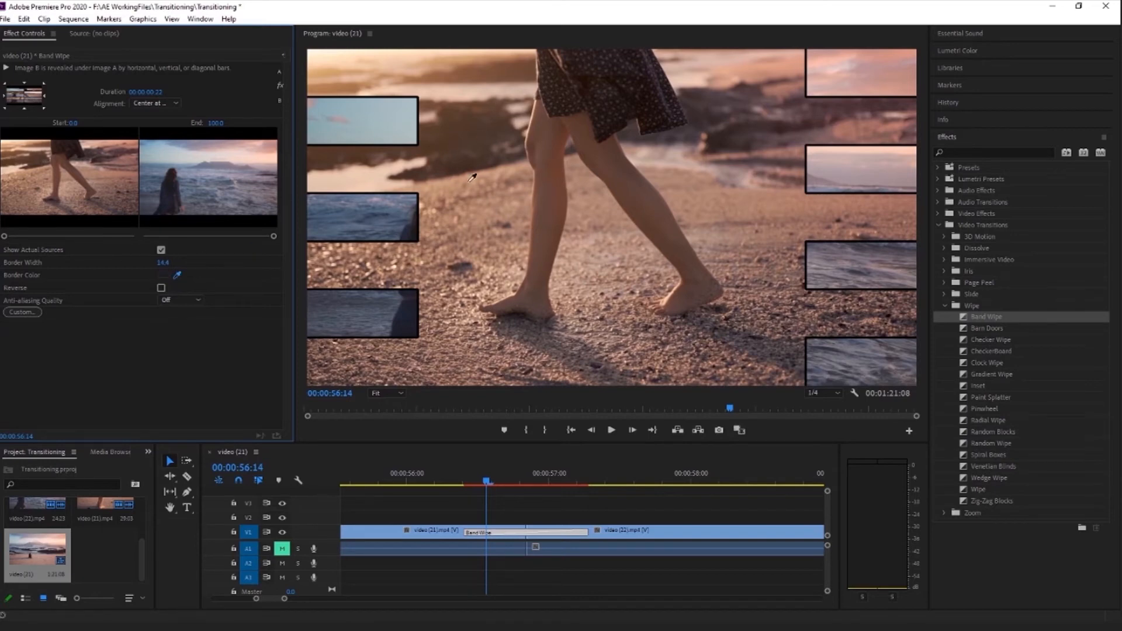
left_click(480, 216)
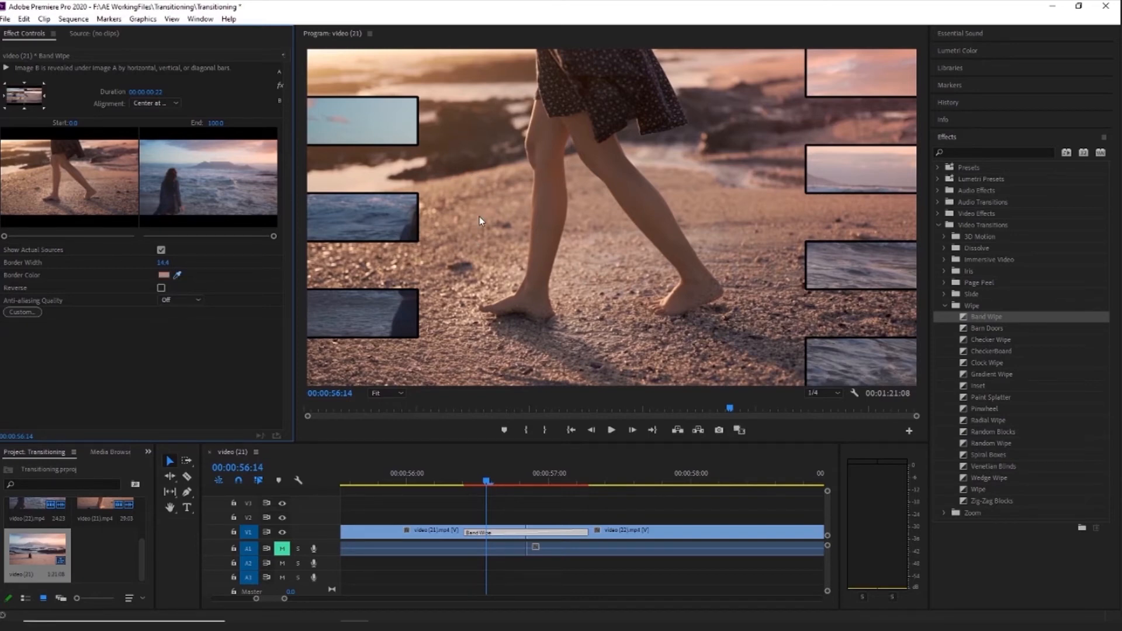
left_click(165, 276)
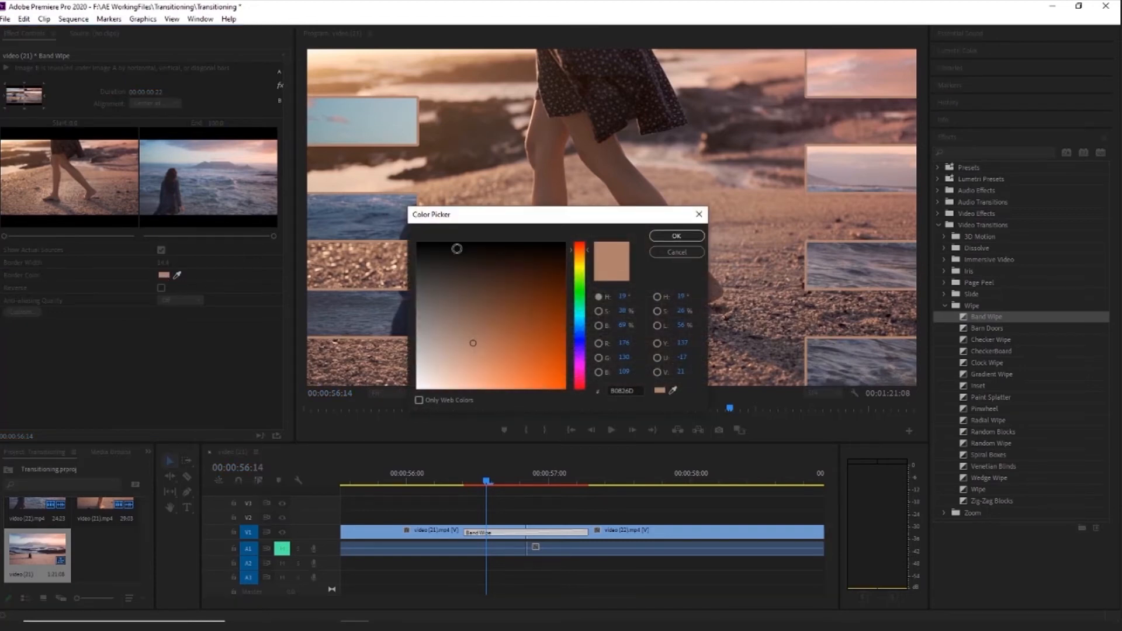
left_click(698, 215)
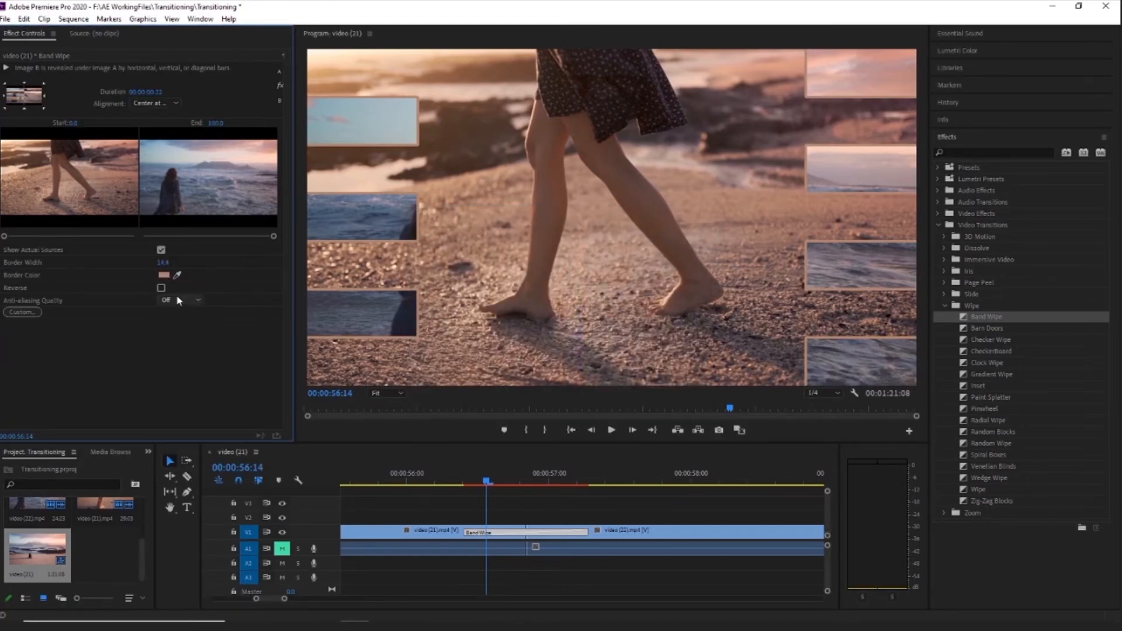
Play and scrub through the bordered Band Wipe, and turn on its Reverse option.
key("space")
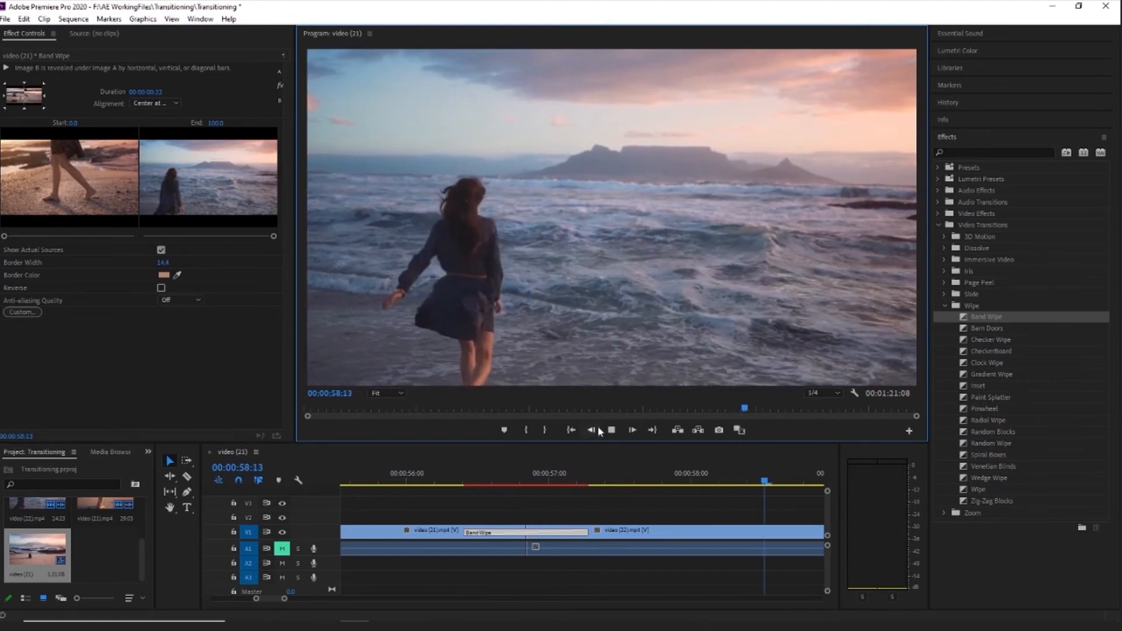
key("space")
left_click_drag(375, 481, 439, 491)
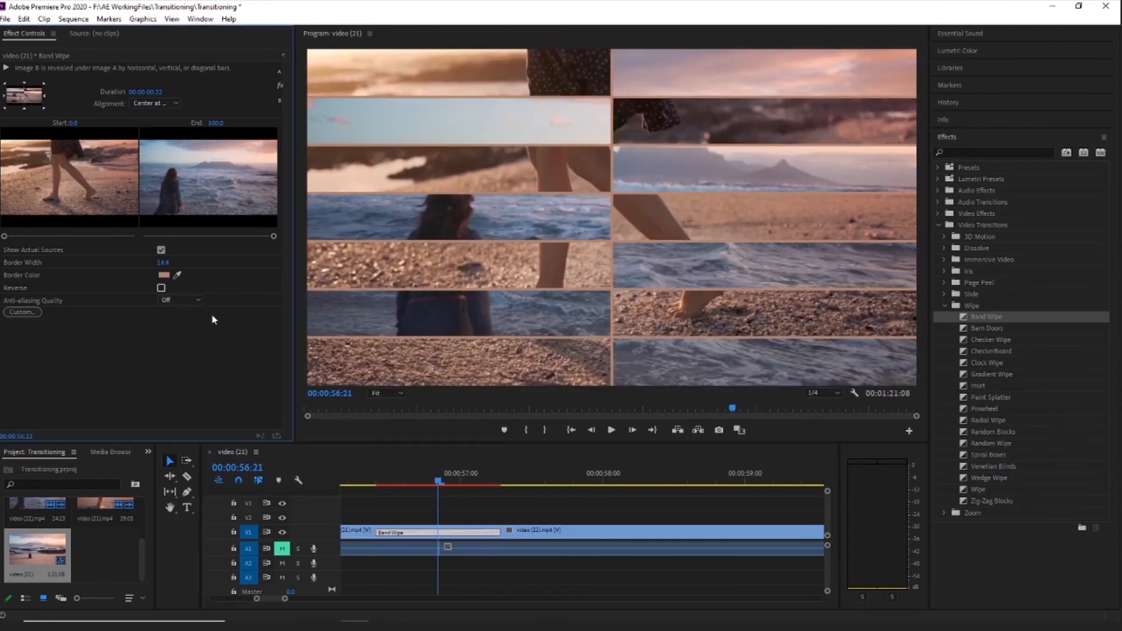
key("Up")
left_click(161, 288)
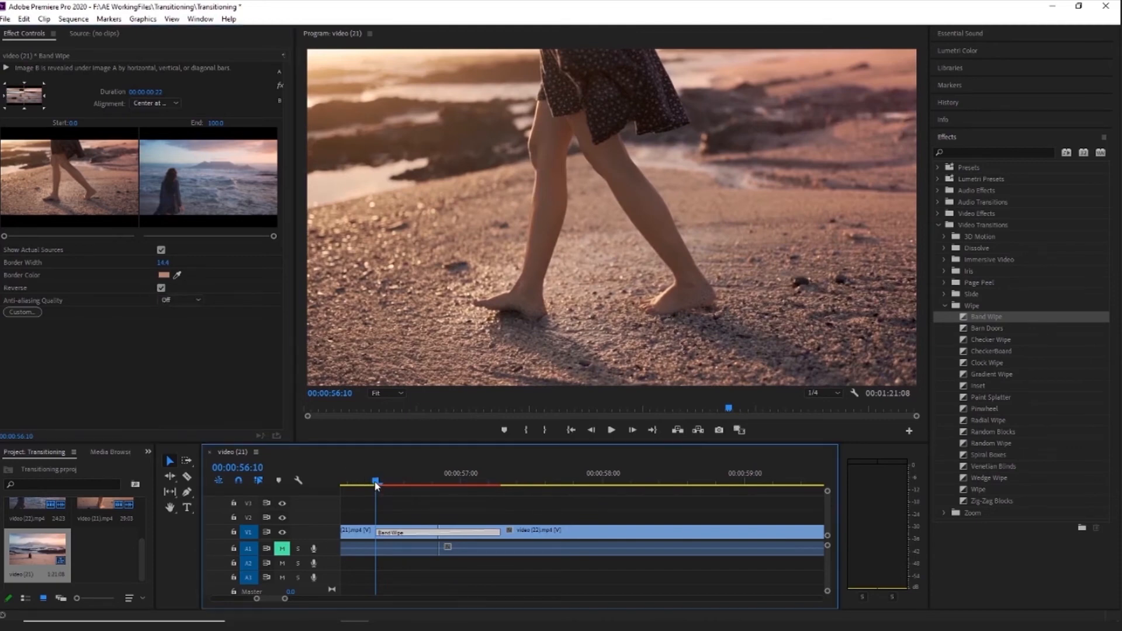
Set the Band Wipe's number of bands to 15 and scrub through the transition to preview it.
left_click(22, 312)
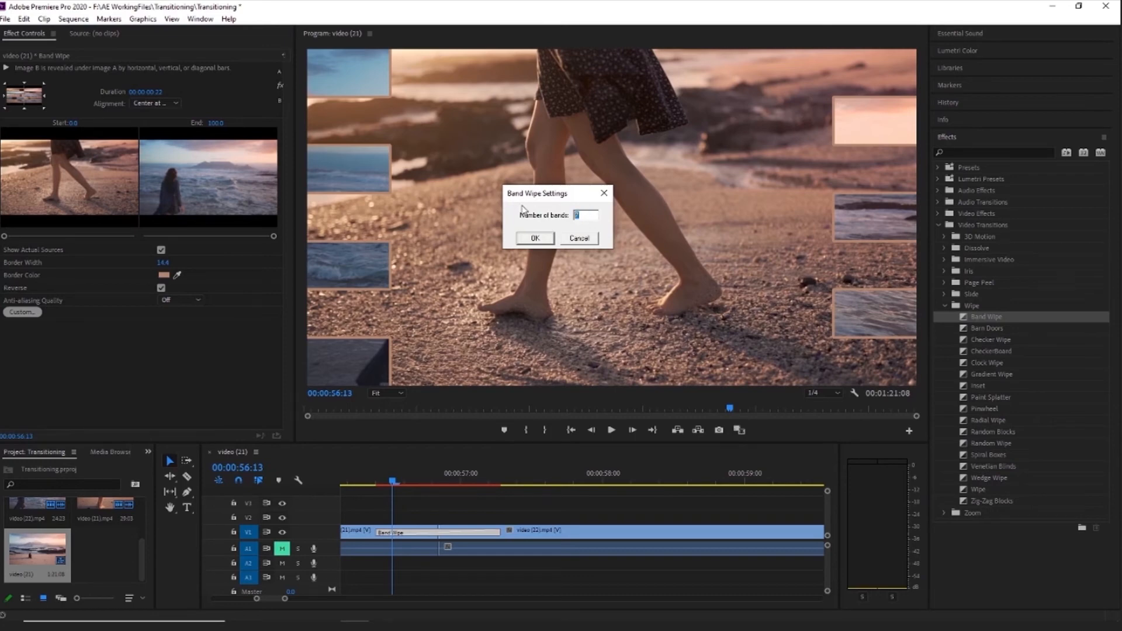
left_click(543, 244)
left_click(354, 484)
left_click_drag(354, 485, 427, 485)
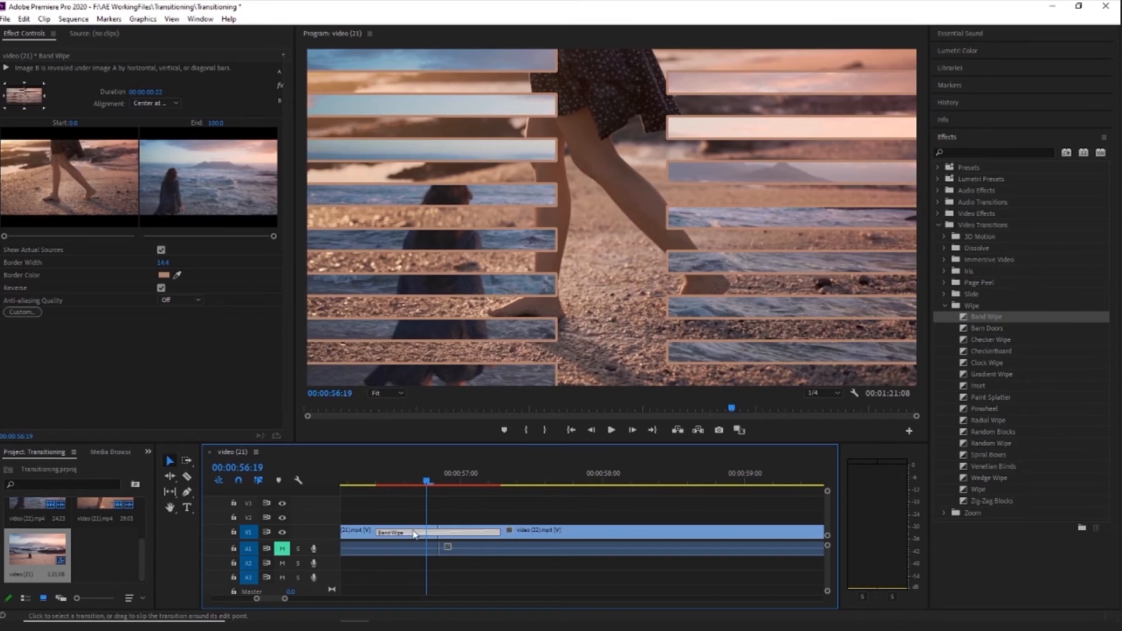
Replace the Band Wipe with the default Cross Dissolve at the cut between the second and third clips, and play it.
key("Delete")
key("Down")
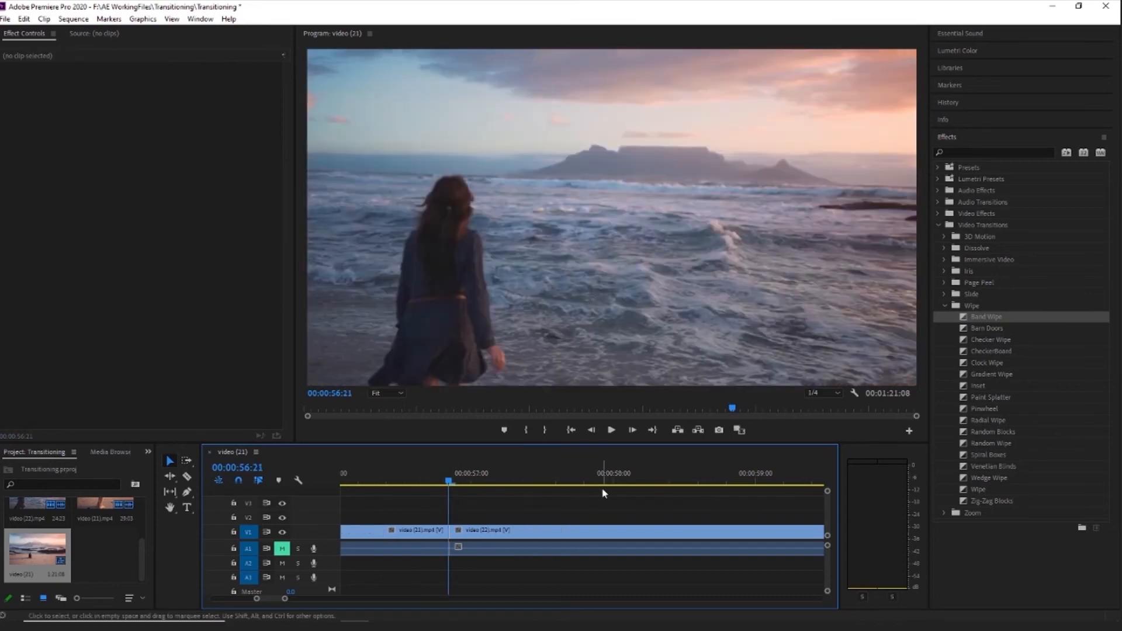
key("ctrl+d")
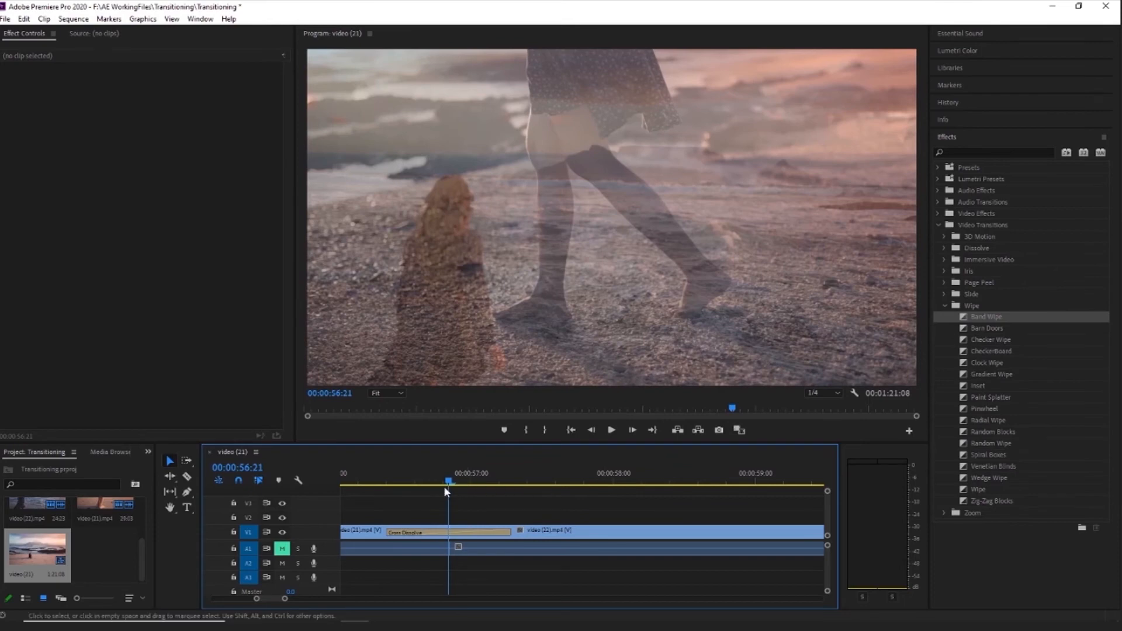
left_click_drag(448, 482, 393, 503)
key("space")
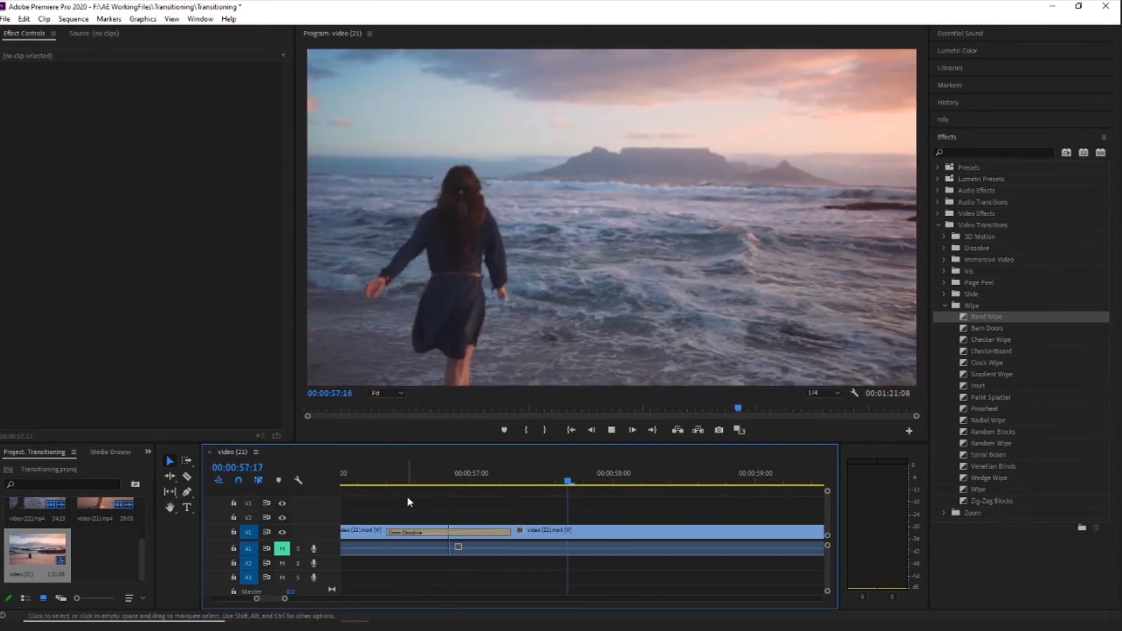
Undo the Cross Dissolve, apply the default transition to the same cut again, and move the playhead past it.
key("ctrl+z")
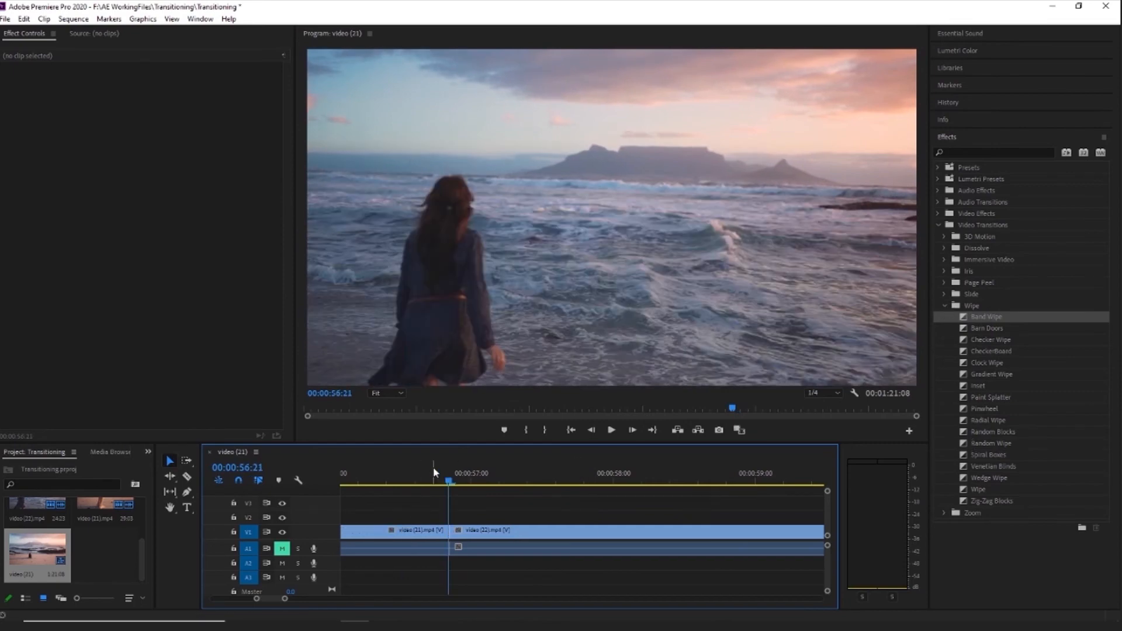
key("ctrl+d")
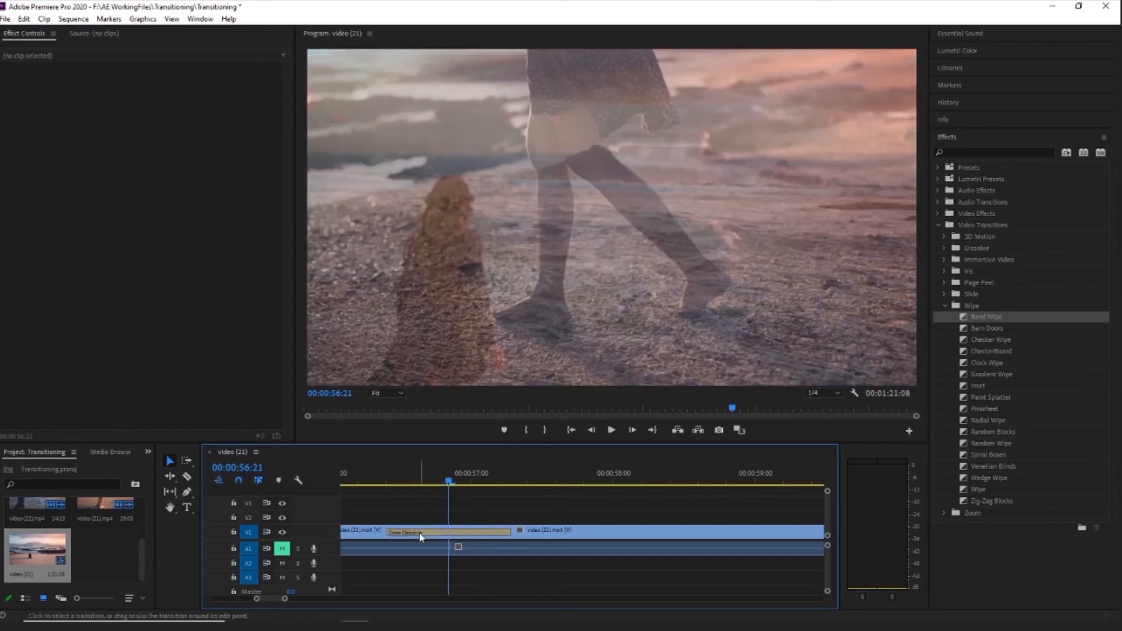
left_click(586, 484)
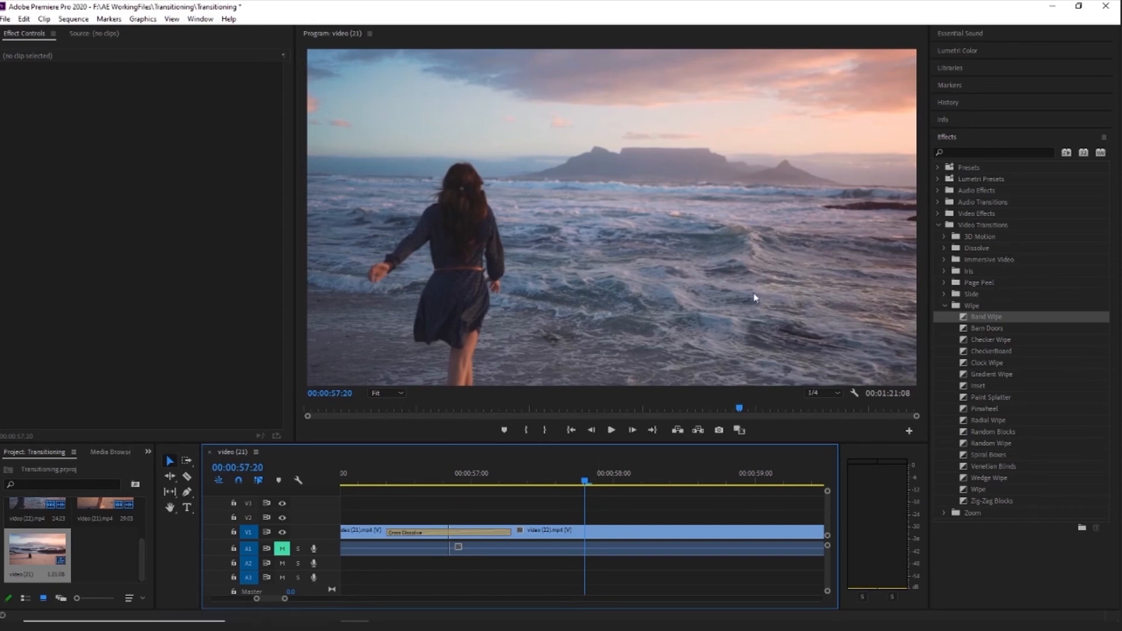
List the available Dissolve transitions and delete the Cross Dissolve from the cut between the second and third clips.
left_click(946, 306)
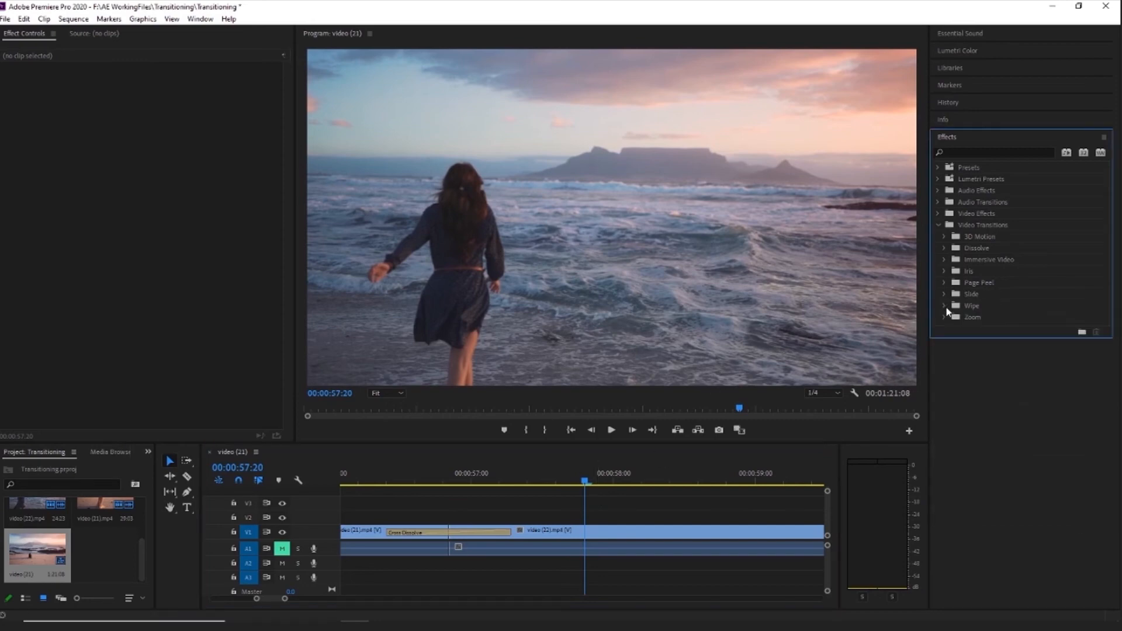
left_click(942, 249)
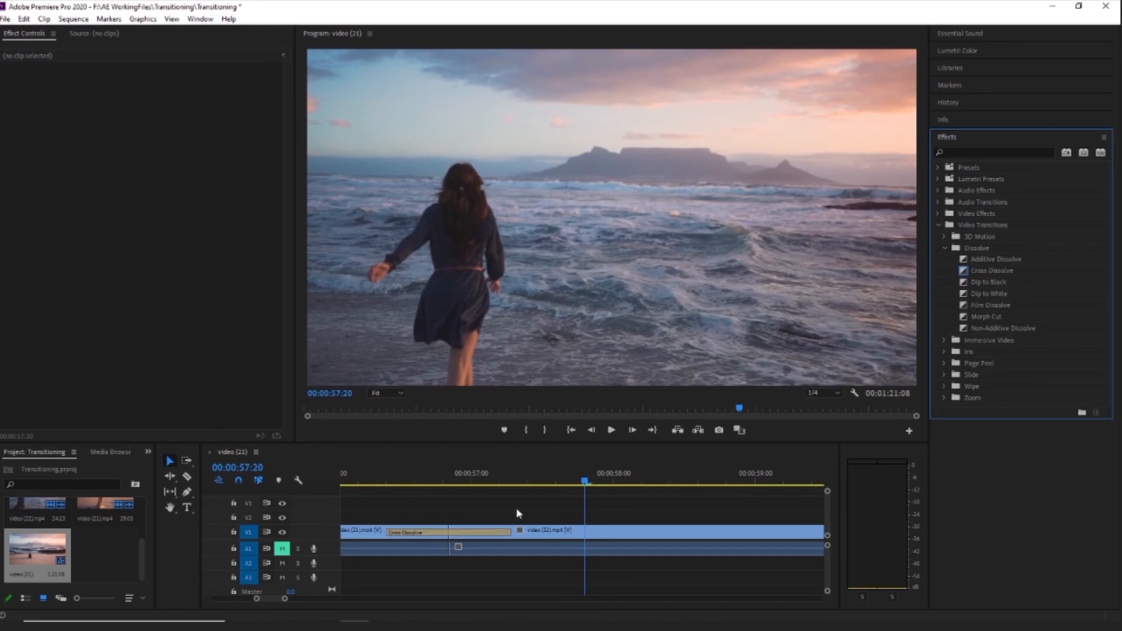
left_click(435, 534)
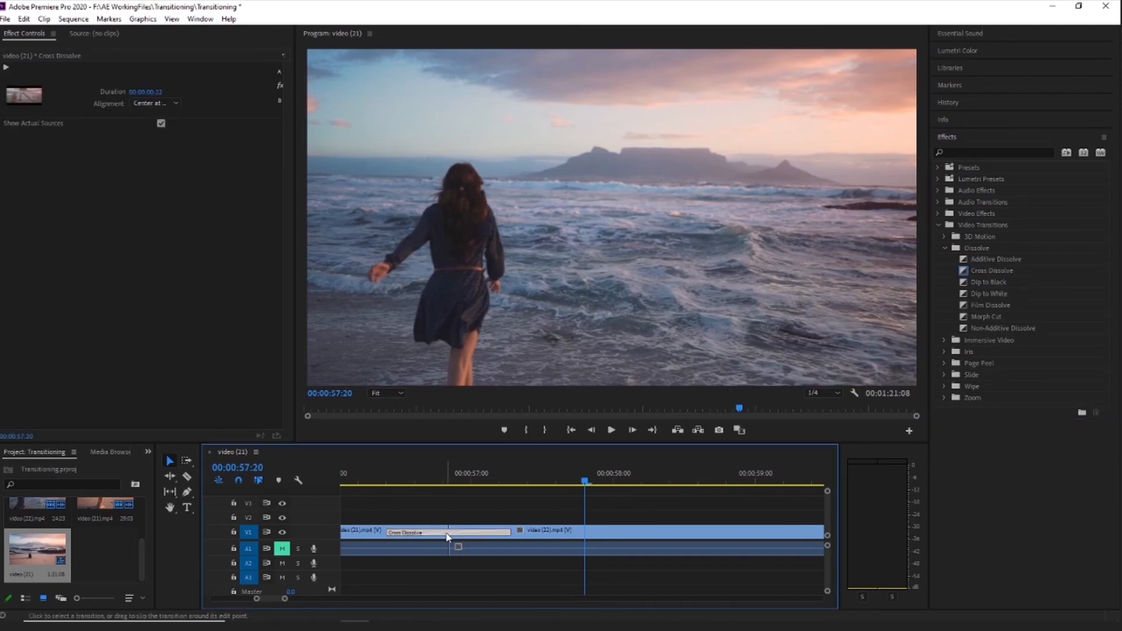
key("Delete")
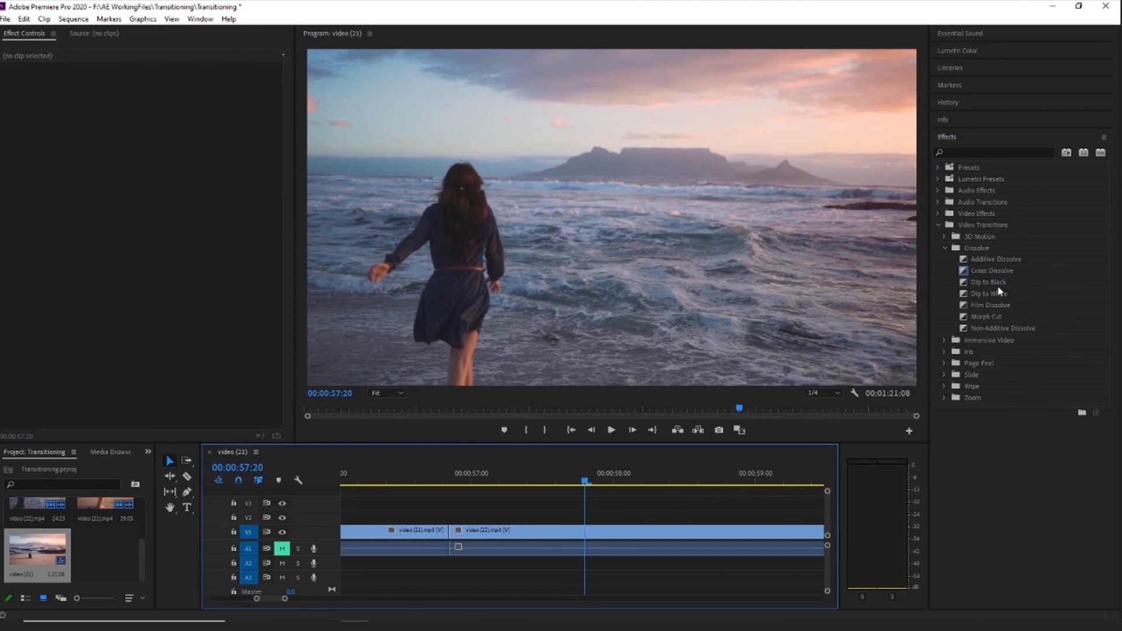
Try Dip to Black on the cut between the second and third clips, scrub through it, and delete it.
left_click_drag(997, 284, 449, 533)
left_click_drag(583, 481, 618, 507)
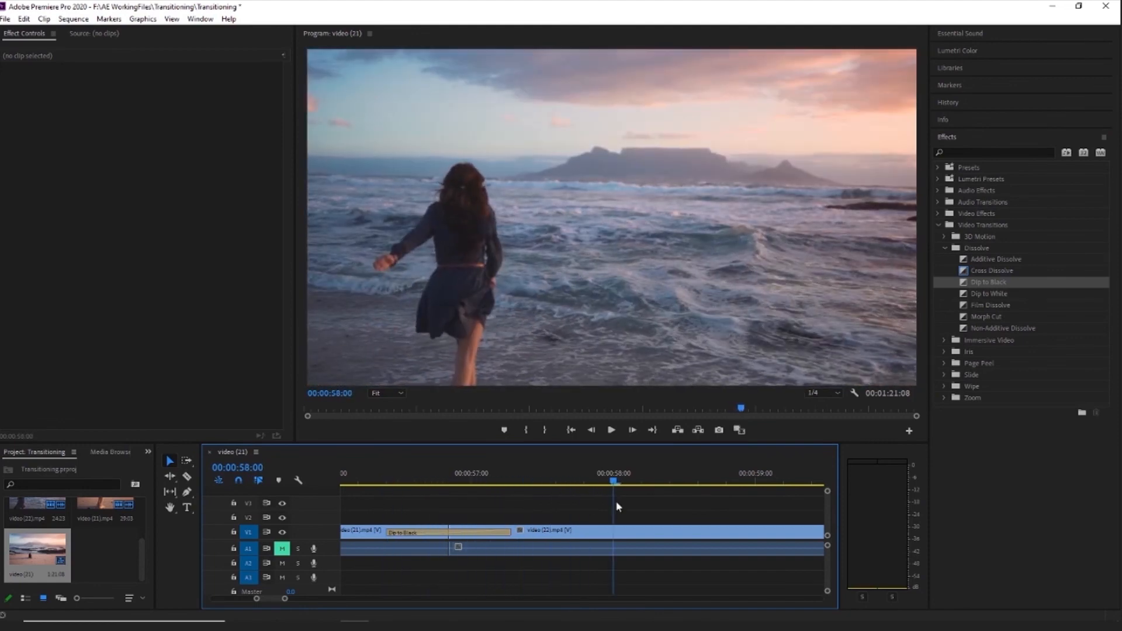
left_click(447, 532)
key("Delete")
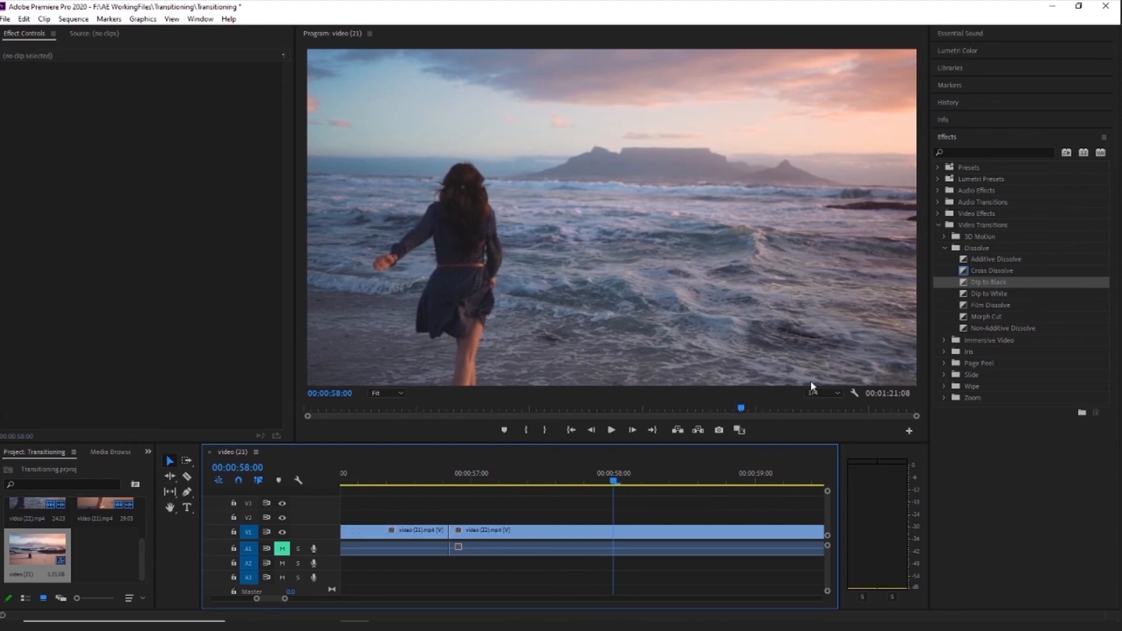
Apply Dip to White to the cut between the second and third clips and scrub through it to preview.
left_click_drag(987, 293, 458, 547)
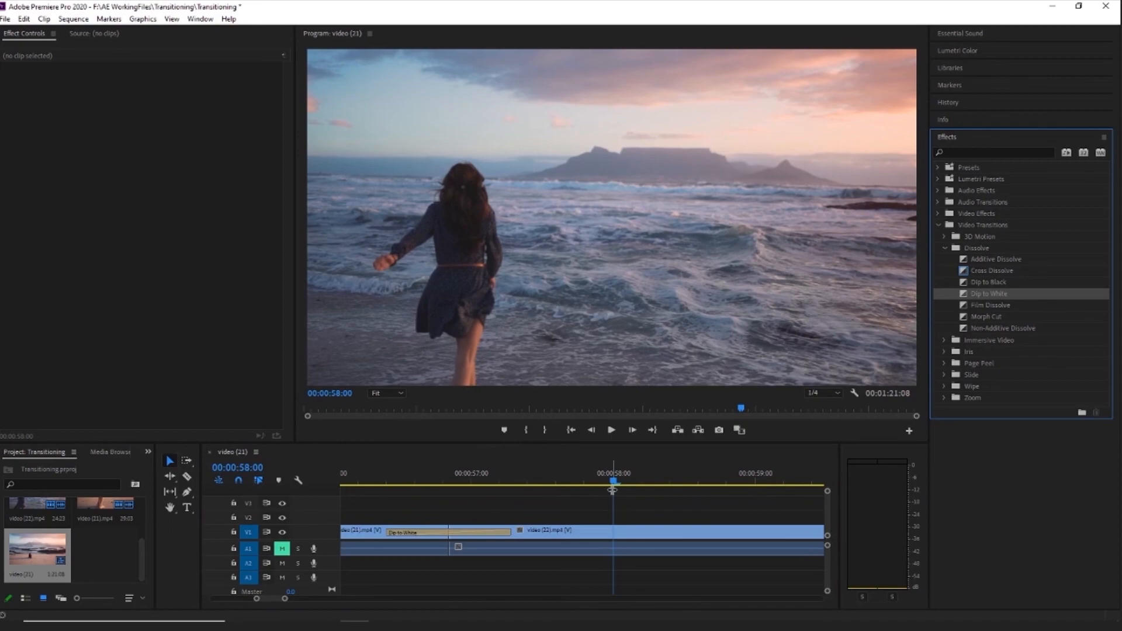
left_click_drag(617, 482, 663, 492)
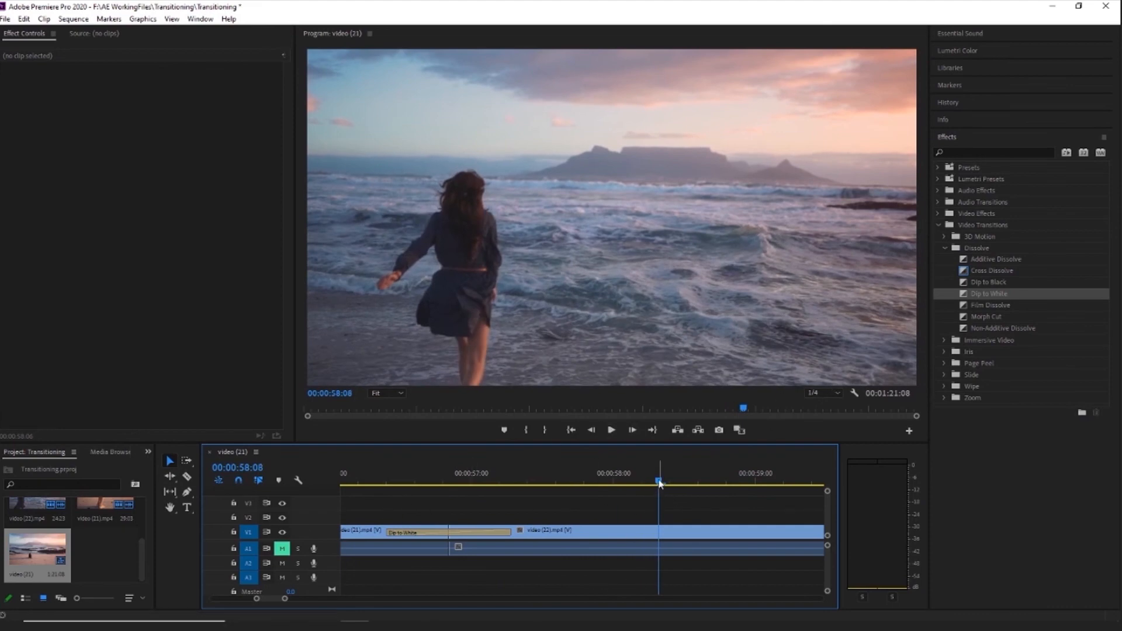
left_click_drag(660, 483, 672, 484)
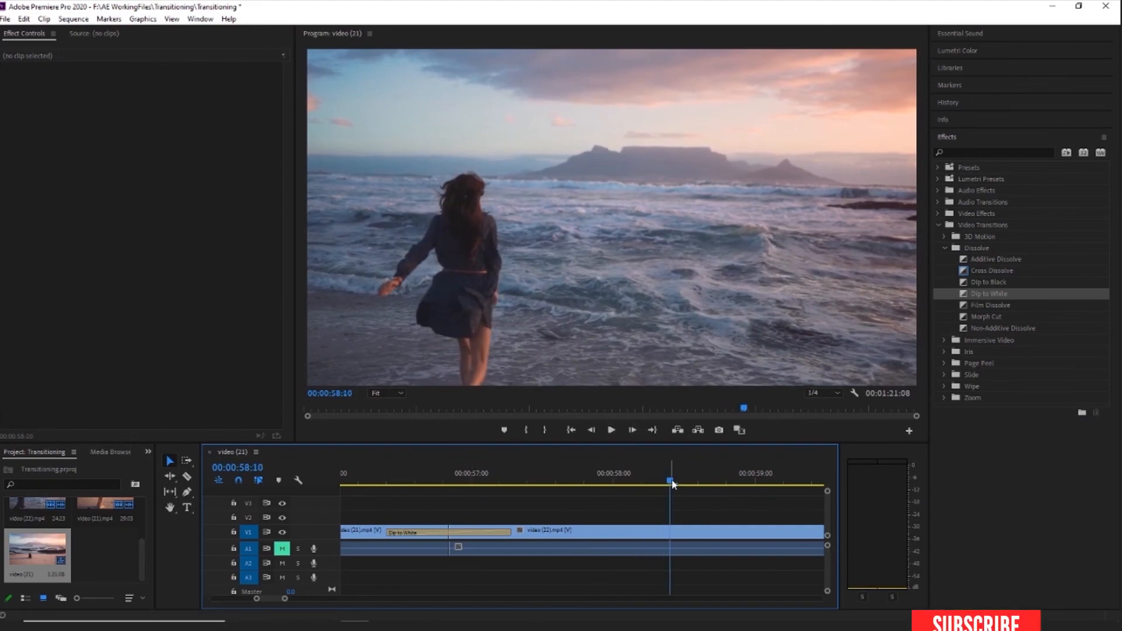